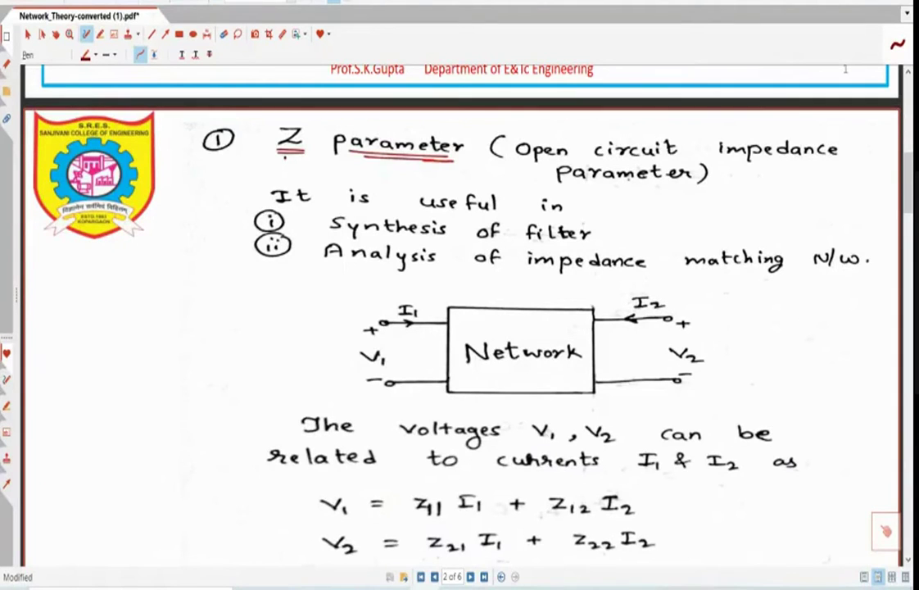
pyautogui.moveTo(278, 154); pyautogui.dragTo(440, 170)
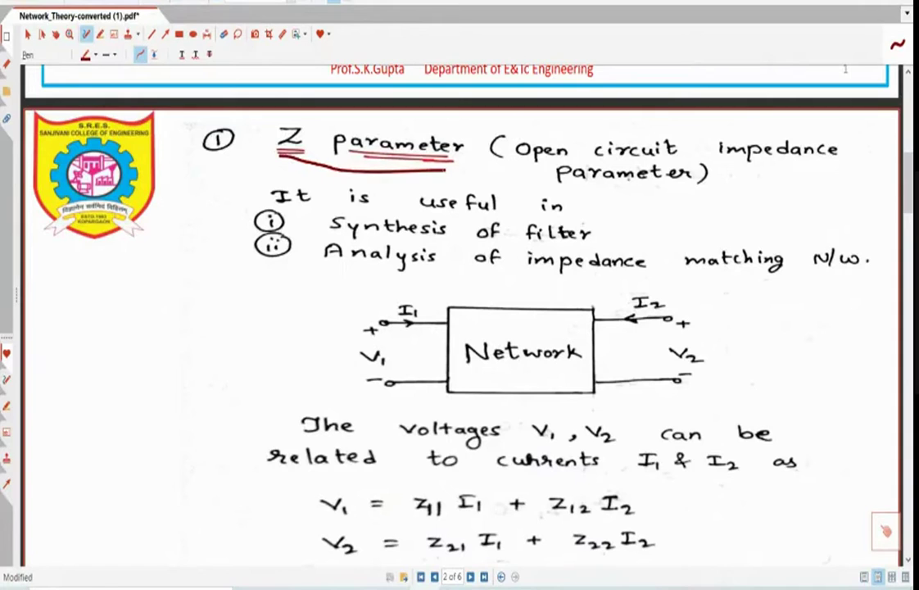
pyautogui.click(223, 34)
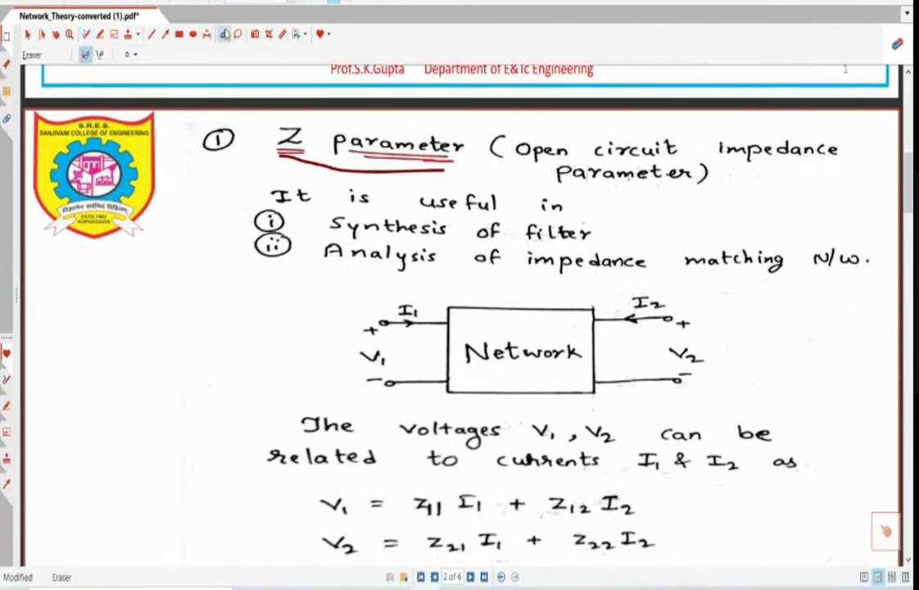
pyautogui.click(391, 171)
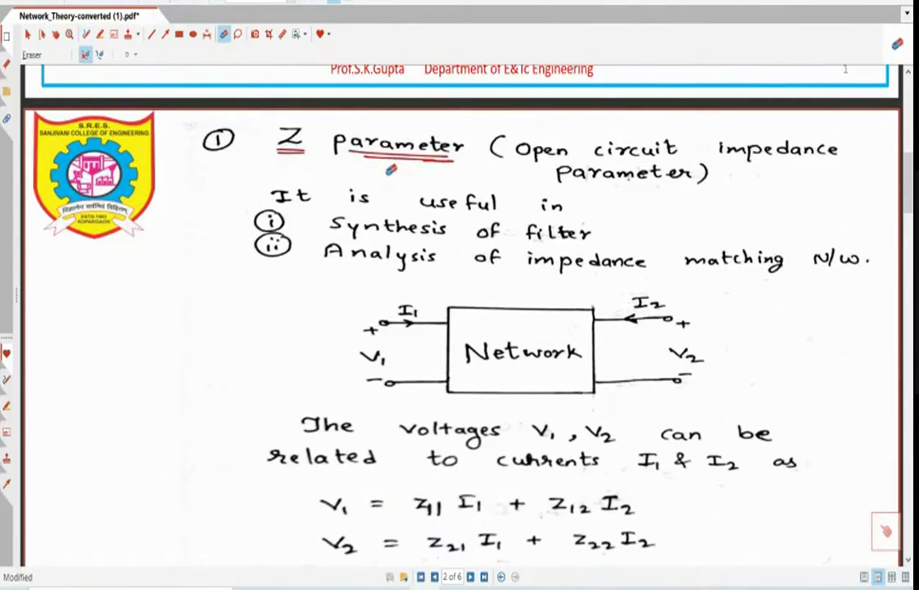
pyautogui.press('n')
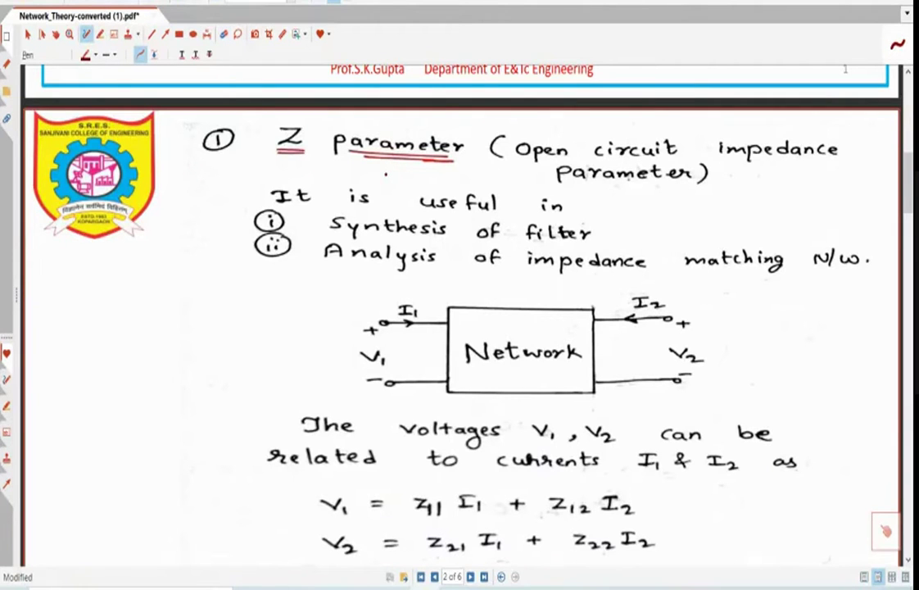
# Step: Underline the I2 = 0 condition of the Z11 formula and the I1 = 0 condition of the Z22 formula
pyautogui.scroll(-1, 385, 173)
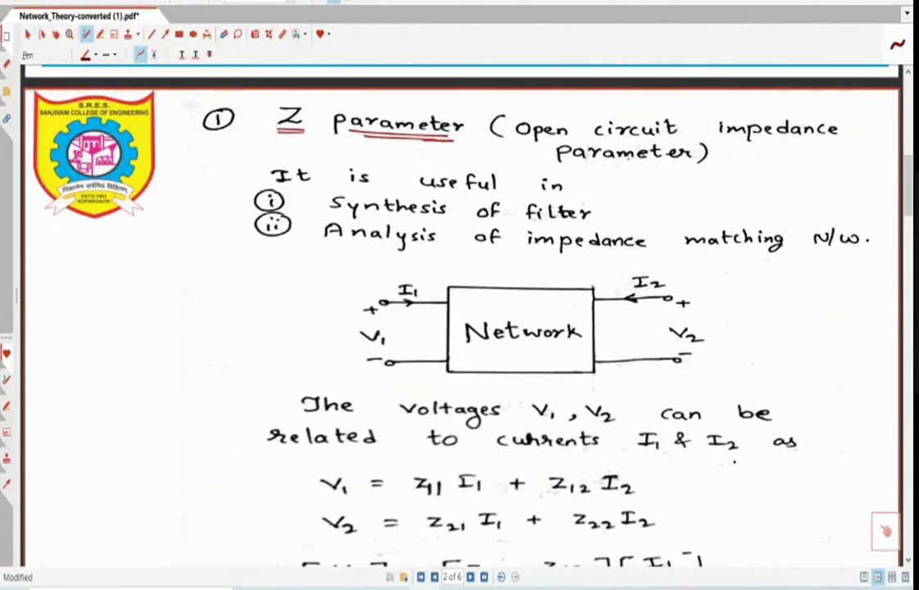
pyautogui.scroll(-10, 459, 328)
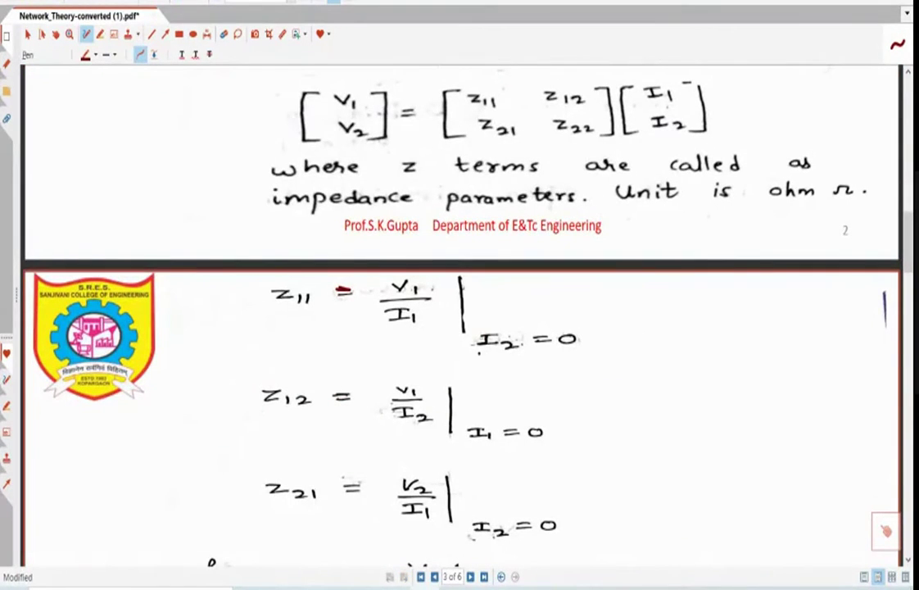
pyautogui.moveTo(480, 353); pyautogui.dragTo(574, 355)
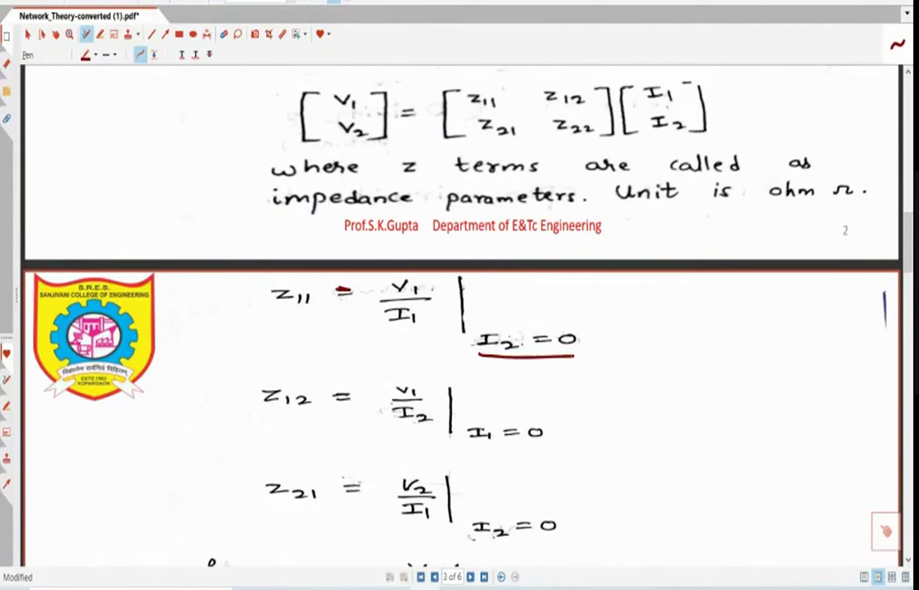
pyautogui.scroll(-5, 459, 311)
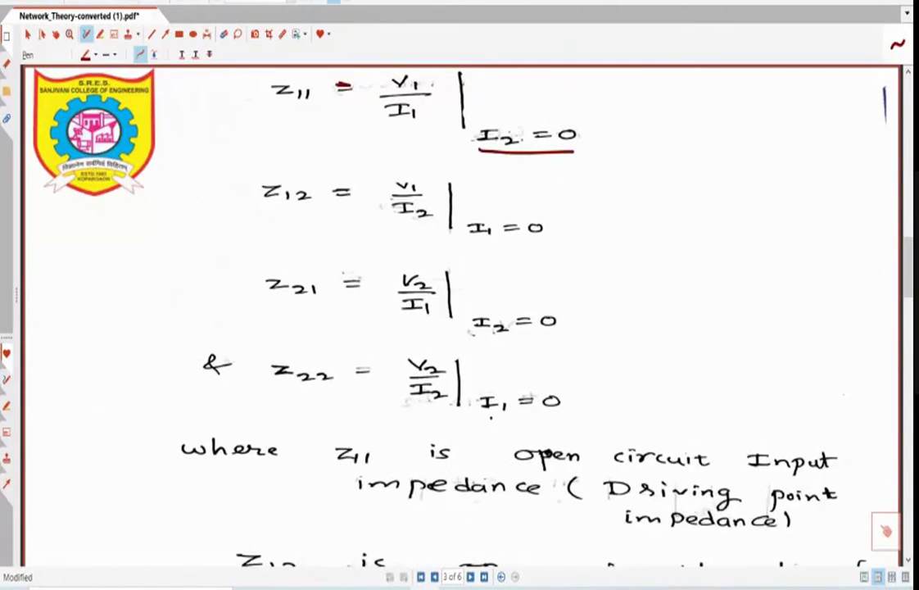
pyautogui.moveTo(487, 417); pyautogui.dragTo(547, 416)
# Step: Underline the diagonal entries ZA+ZC and ZB+ZC in the T-network matrix and 20 and 25 in the example's answer matrix
pyautogui.scroll(-10, 458, 328)
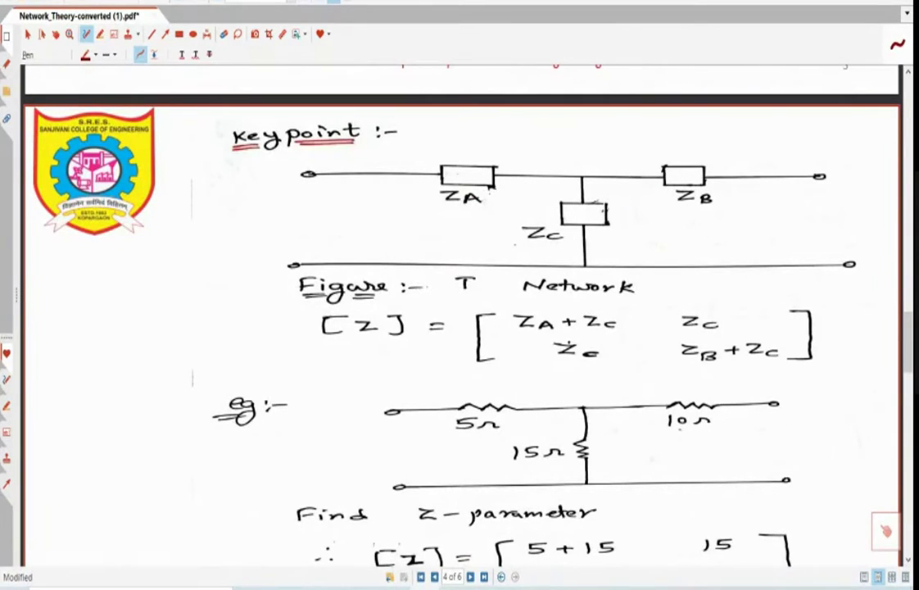
pyautogui.moveTo(545, 336); pyautogui.dragTo(601, 332)
pyautogui.moveTo(693, 364); pyautogui.dragTo(763, 360)
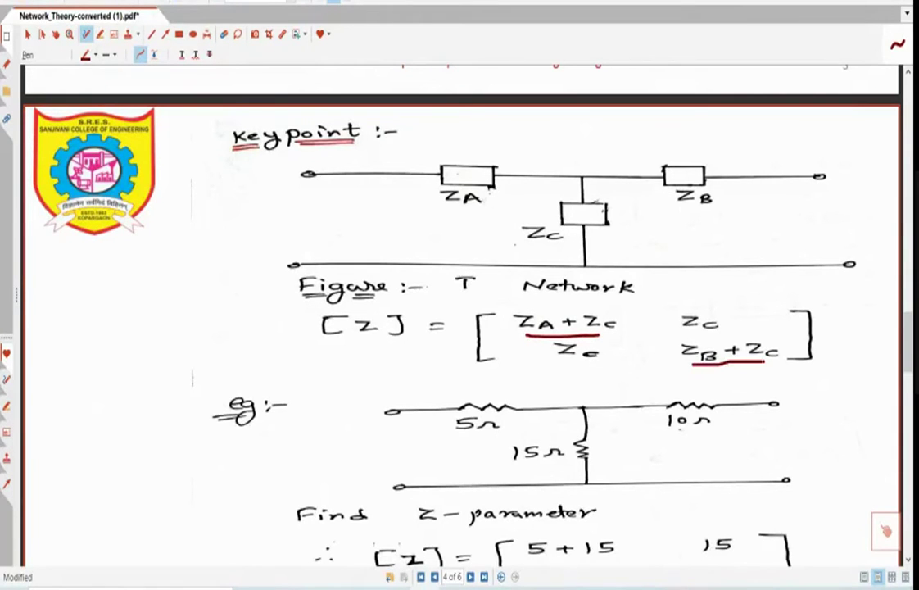
pyautogui.scroll(-3, 764, 361)
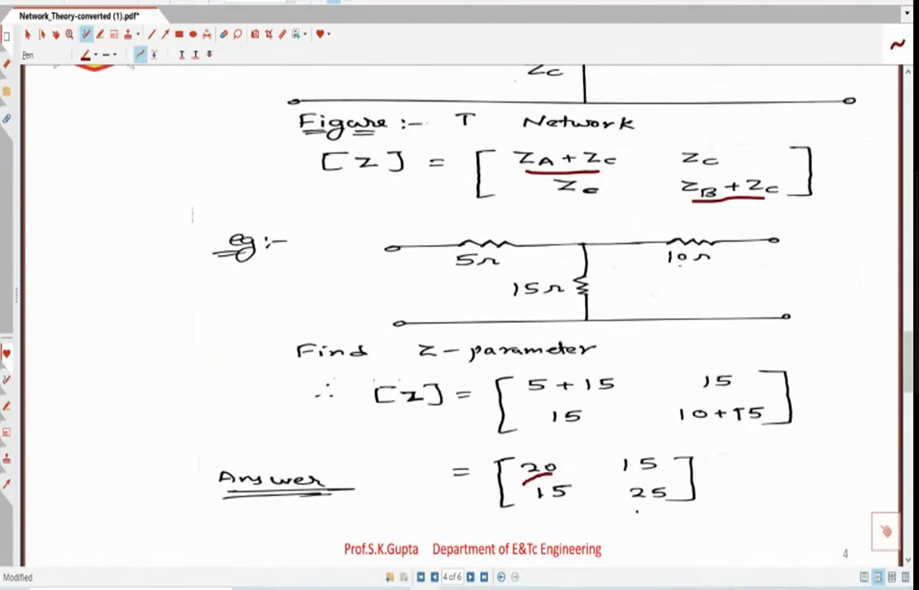
pyautogui.moveTo(637, 509); pyautogui.dragTo(663, 503)
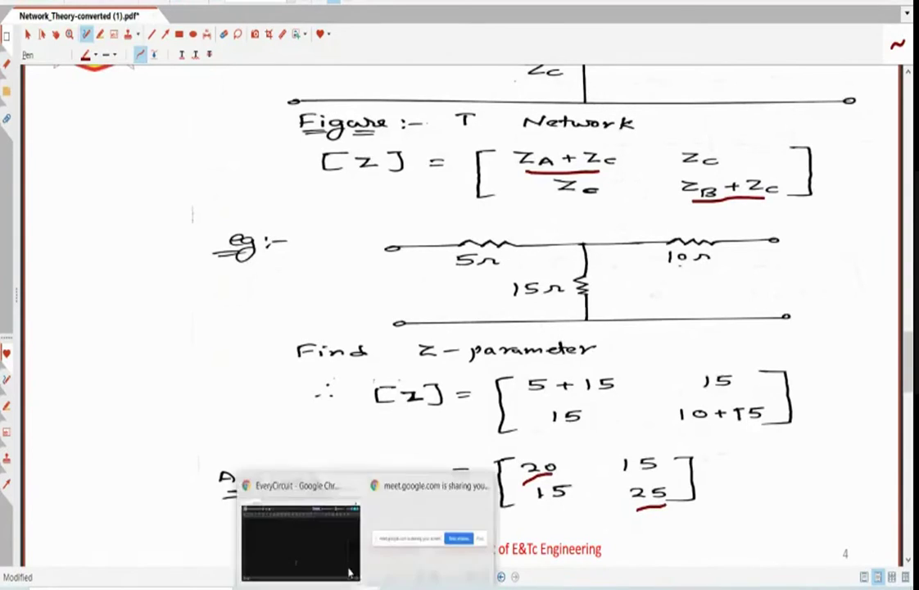
# Step: Switch to EveryCircuit and add three resistors to the blank circuit
pyautogui.click(270, 475)
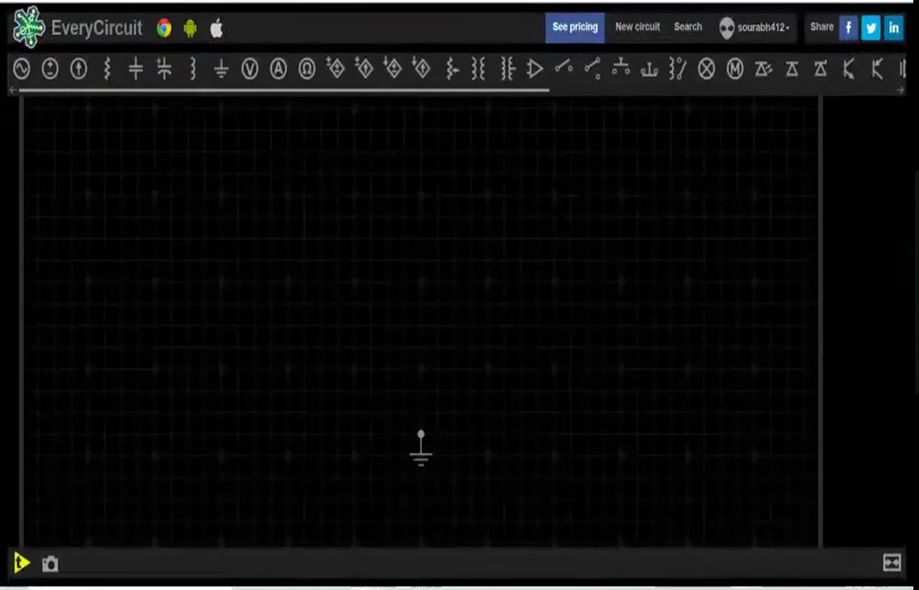
pyautogui.click(106, 68)
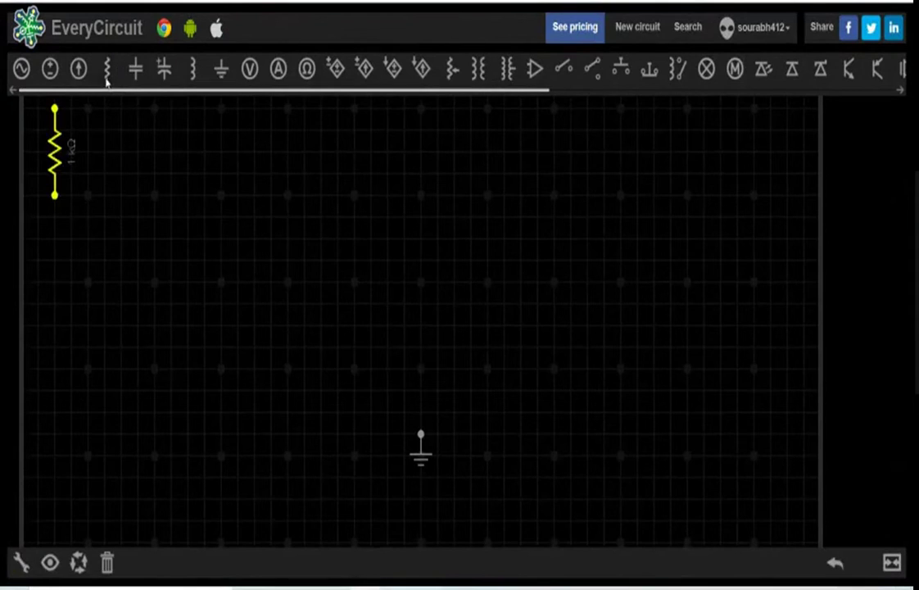
pyautogui.click(106, 69)
pyautogui.click(106, 69)
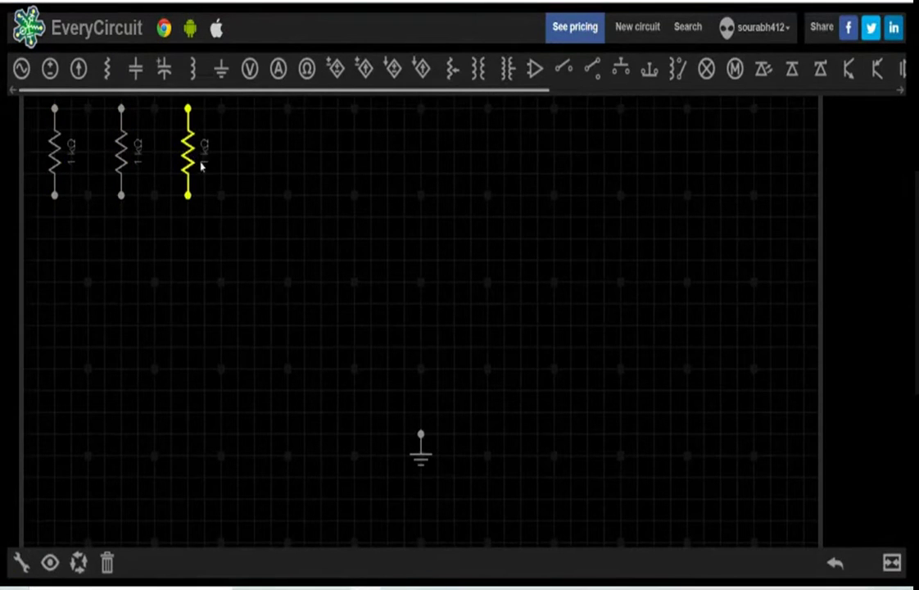
# Step: Arrange the three resistors as a T network, with two rotated horizontal at the same height and one vertical between them
pyautogui.moveTo(201, 166); pyautogui.dragTo(318, 253)
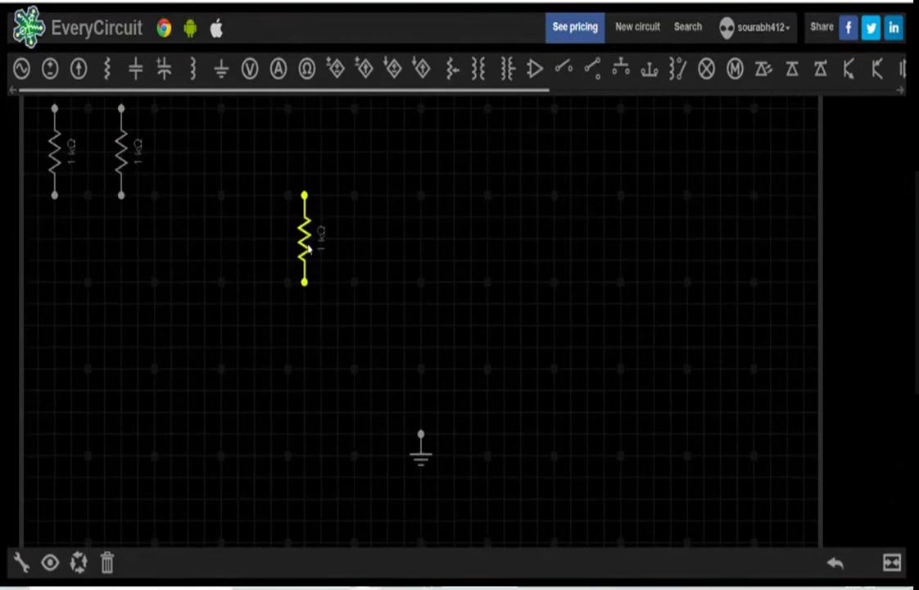
pyautogui.click(78, 562)
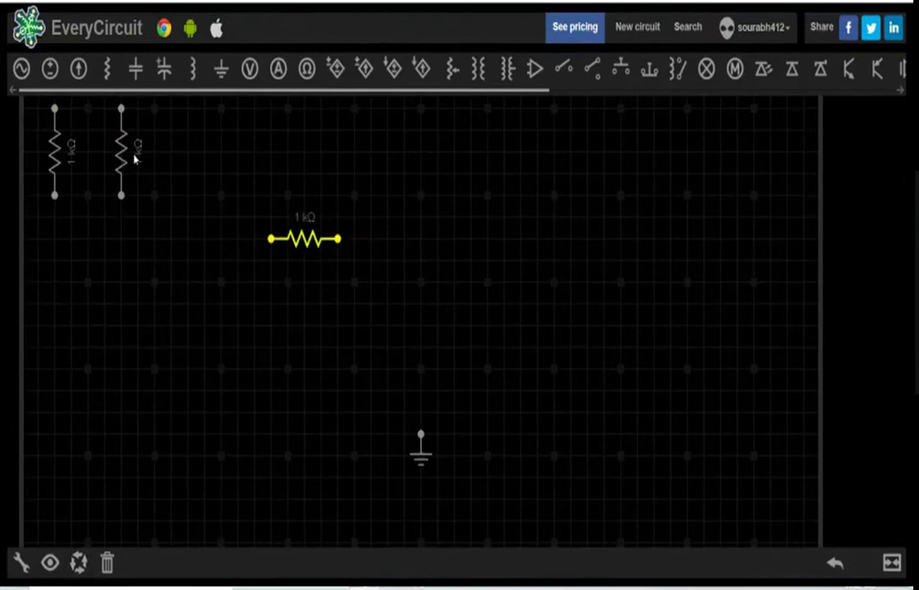
pyautogui.moveTo(123, 160); pyautogui.dragTo(402, 293)
pyautogui.click(53, 147)
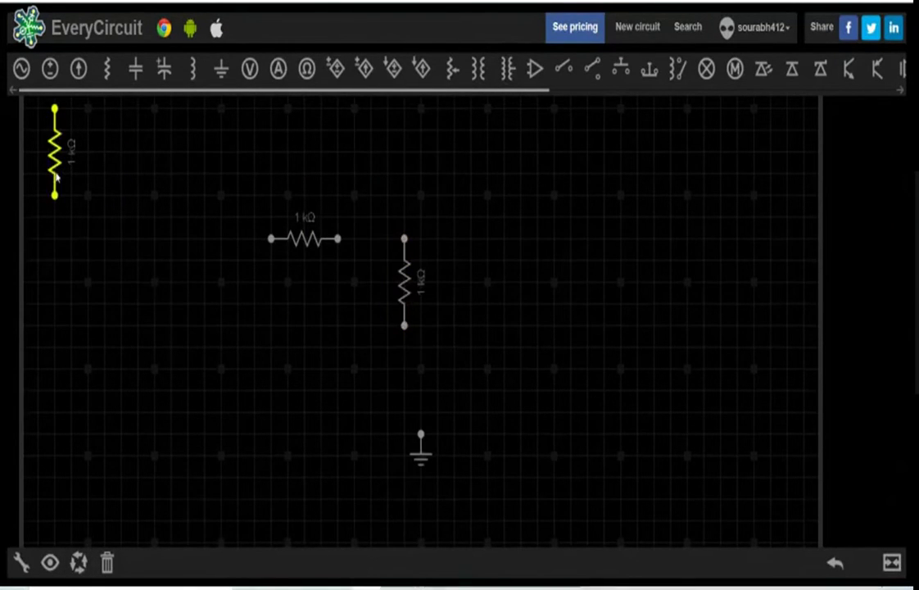
pyautogui.click(78, 562)
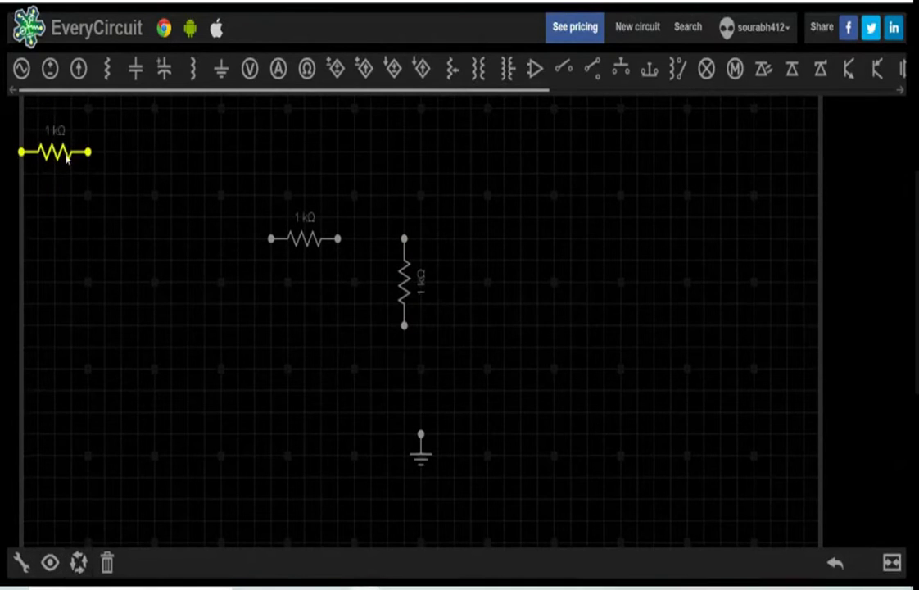
pyautogui.moveTo(68, 160); pyautogui.dragTo(549, 247)
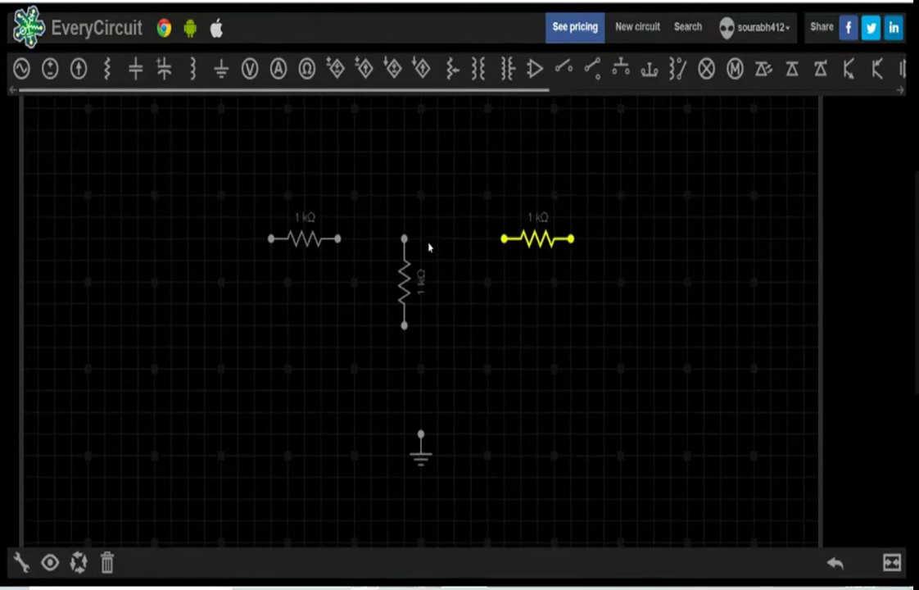
# Step: Check the example circuit in the PDF notes and set the left horizontal resistor's resistance to 5 Ω in EveryCircuit
pyautogui.click(312, 246)
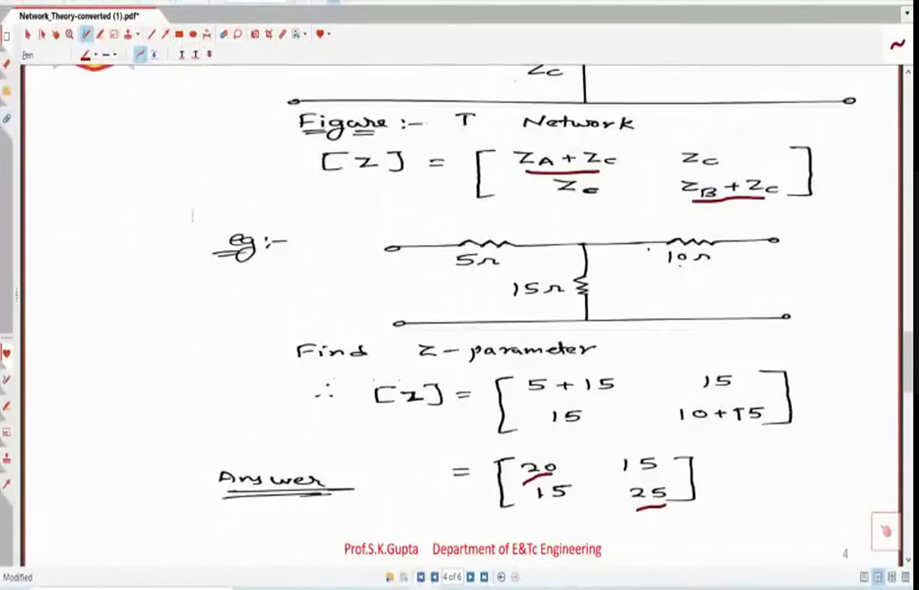
pyautogui.moveTo(300, 589)
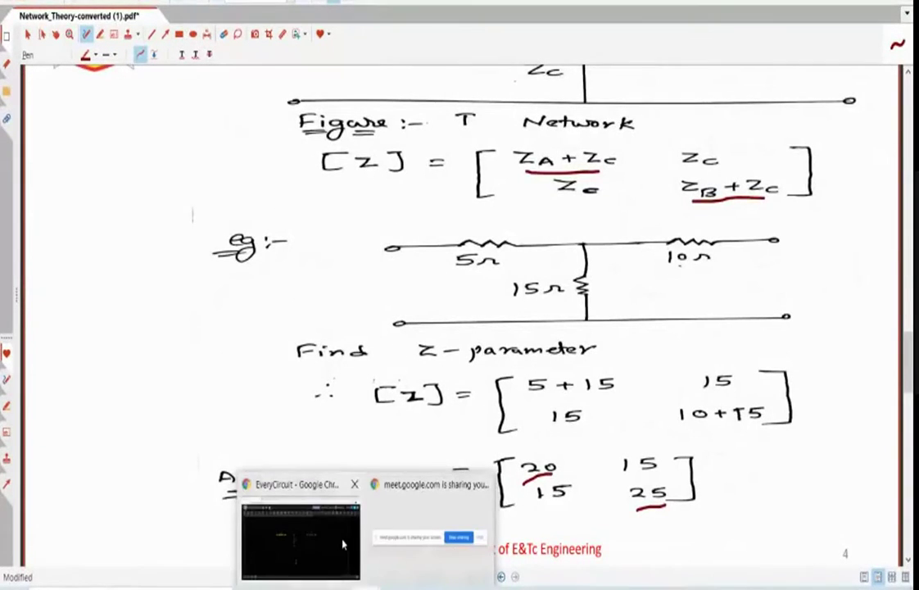
pyautogui.click(300, 479)
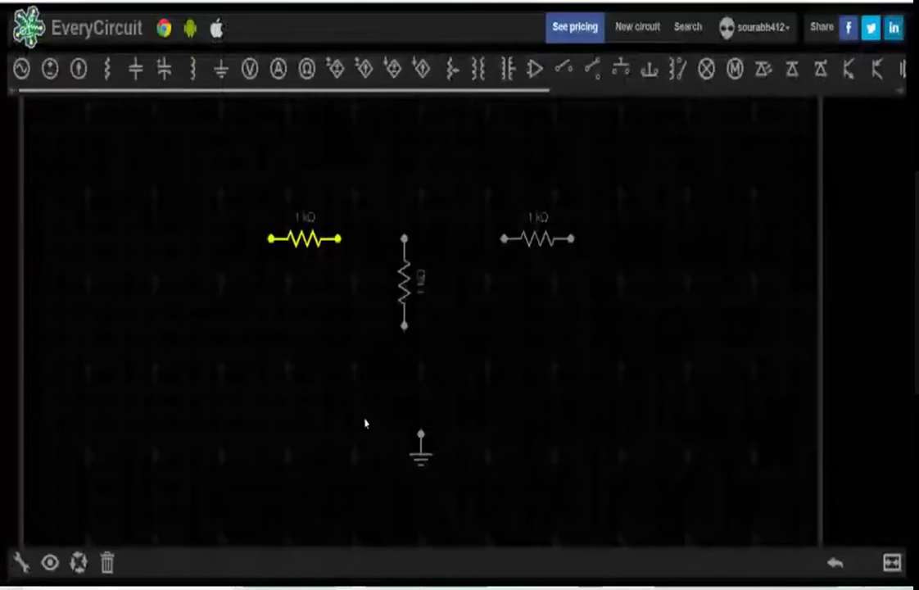
pyautogui.click(315, 240)
pyautogui.click(316, 240)
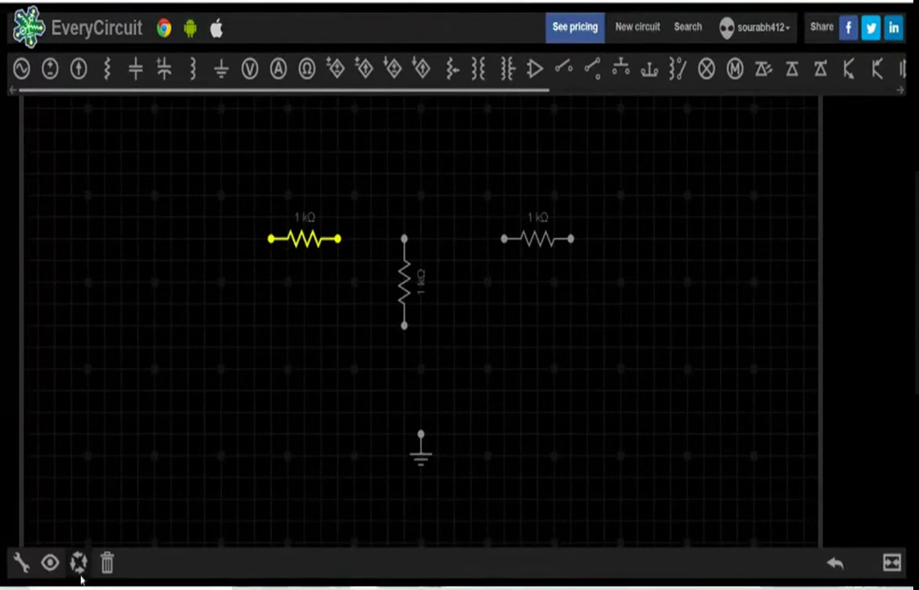
pyautogui.click(23, 567)
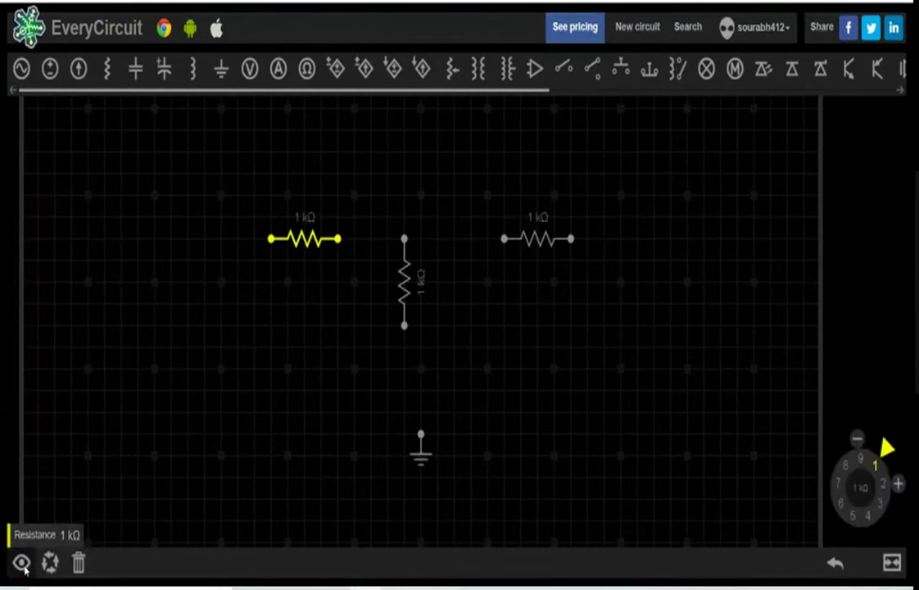
pyautogui.moveTo(886, 446); pyautogui.dragTo(853, 521)
# Step: Set the vertical resistor's resistance to 15 Ω and the right horizontal resistor's resistance to 10 Ω
pyautogui.click(413, 284)
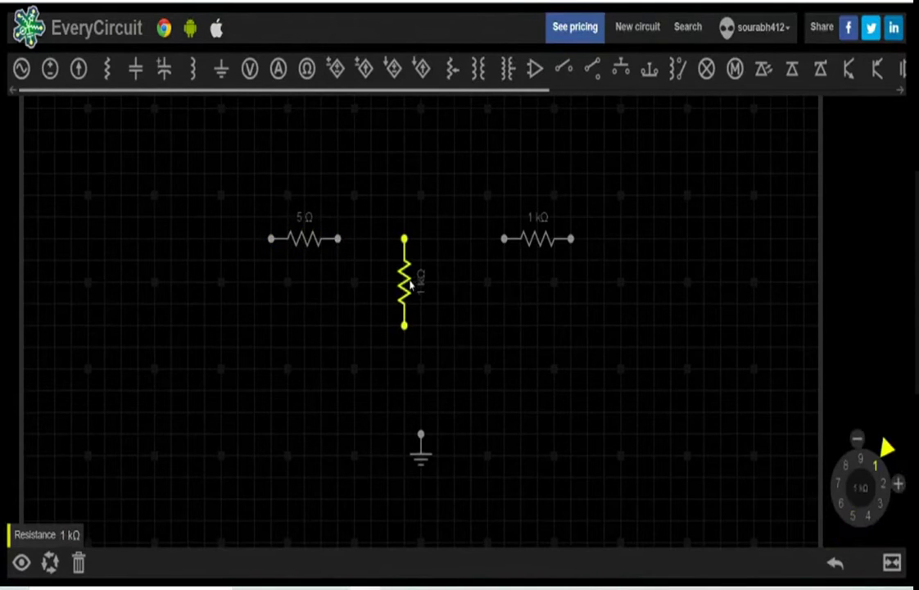
pyautogui.moveTo(885, 446); pyautogui.dragTo(883, 479)
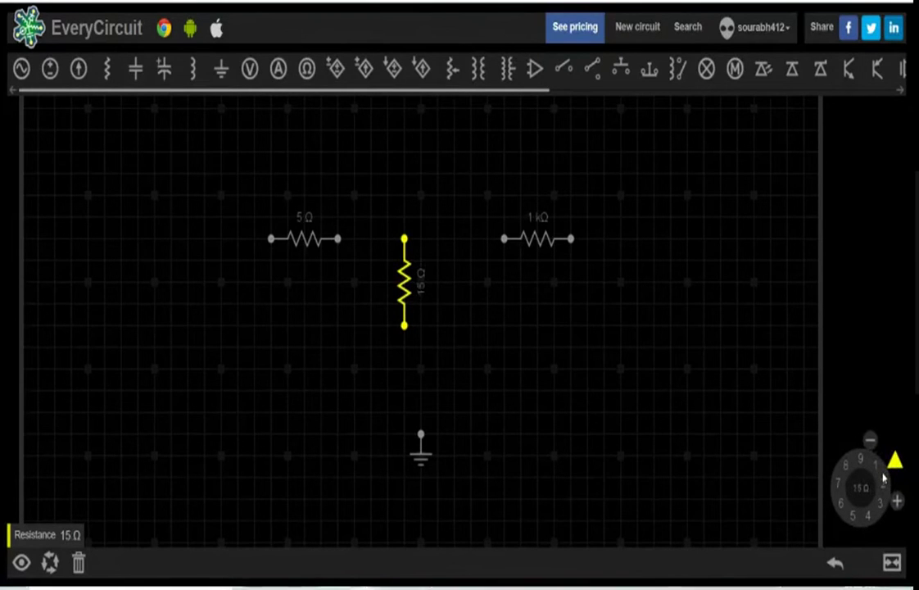
pyautogui.click(537, 239)
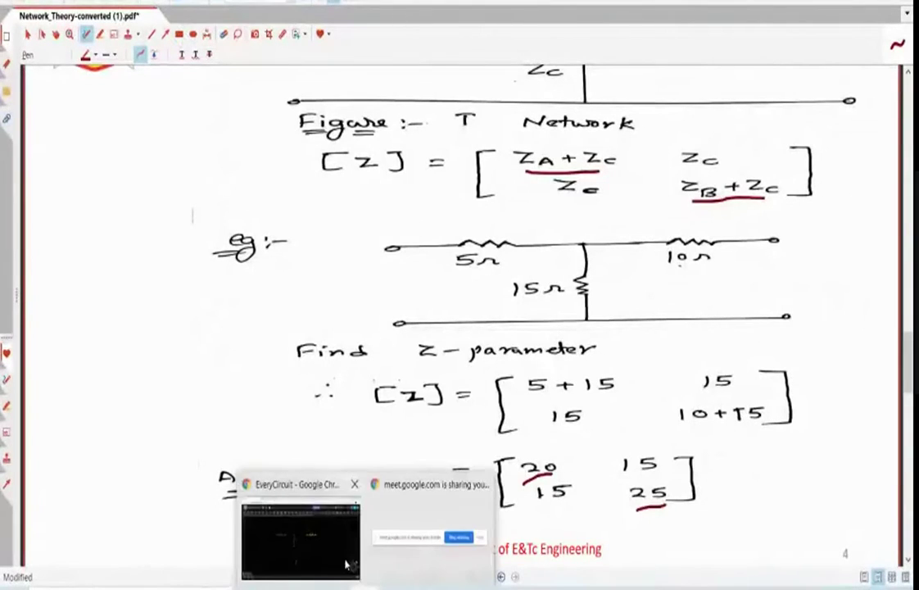
pyautogui.click(300, 539)
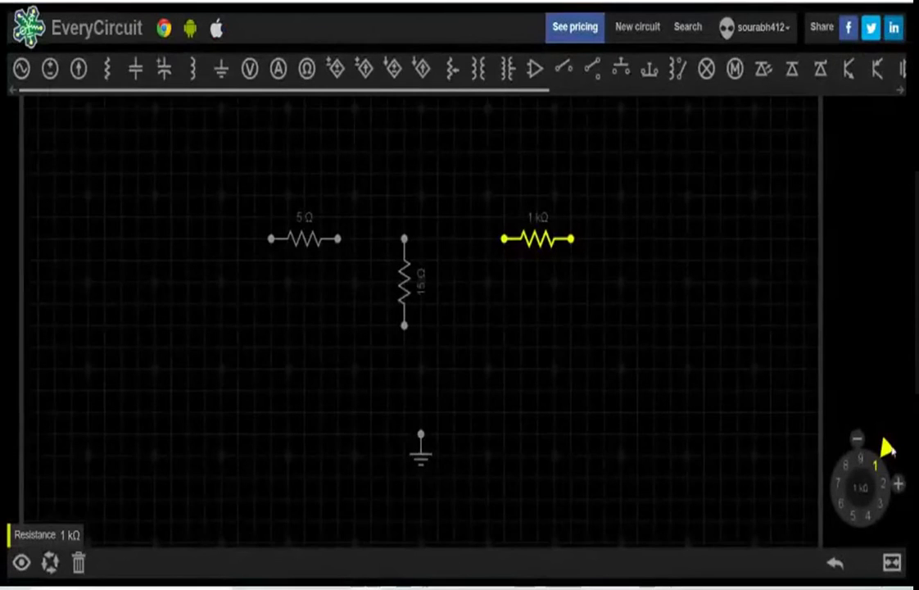
pyautogui.moveTo(876, 446)
pyautogui.mouseDown()
pyautogui.moveTo(826, 429)
pyautogui.moveTo(842, 546)
pyautogui.moveTo(888, 524)
pyautogui.moveTo(896, 467)
pyautogui.moveTo(859, 438)
pyautogui.moveTo(822, 478)
pyautogui.moveTo(850, 533)
pyautogui.moveTo(892, 516)
pyautogui.moveTo(896, 464)
pyautogui.moveTo(880, 438)
pyautogui.moveTo(887, 447)
pyautogui.mouseUp()
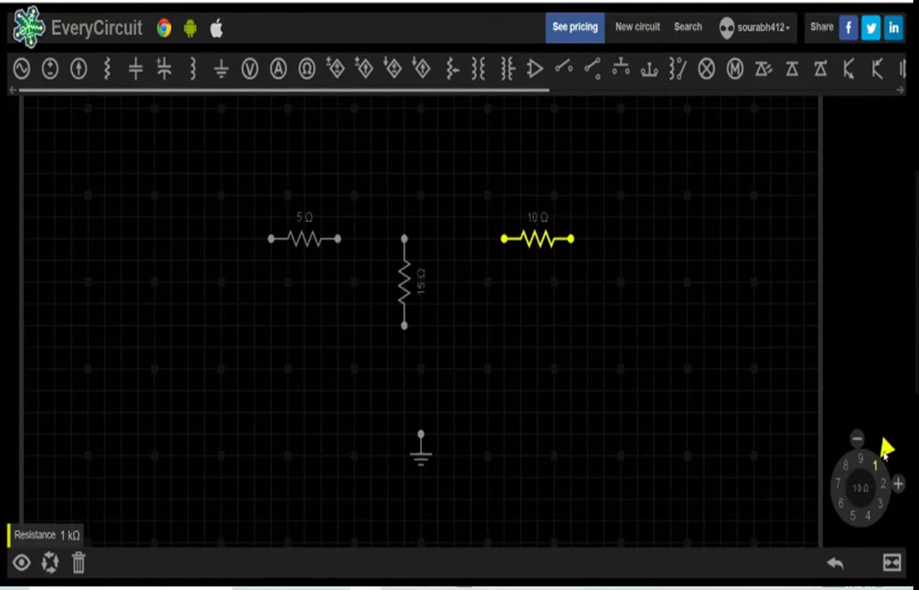
# Step: Wire the inner ends of the 5 Ω and 10 Ω resistors to the upper end of the 15 Ω resistor
pyautogui.click(337, 239)
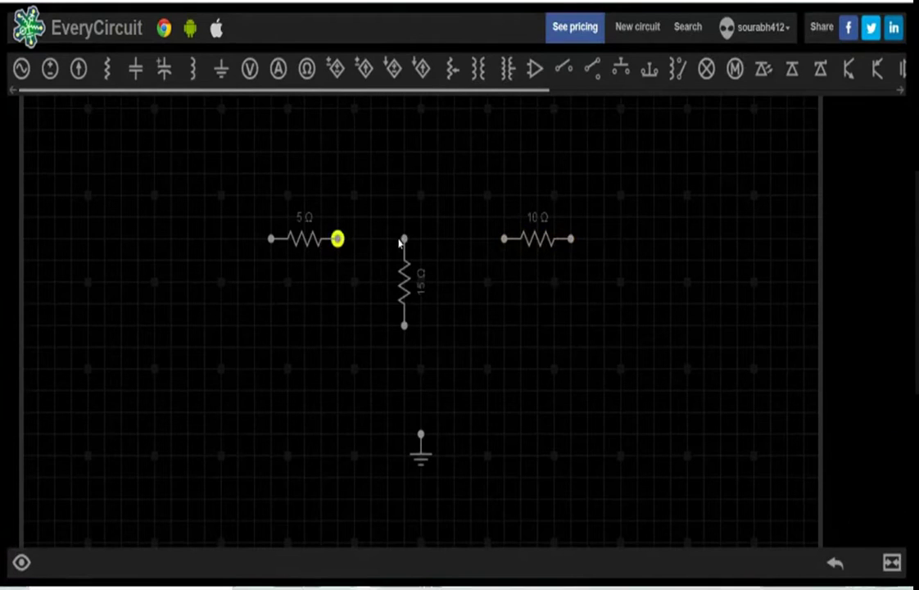
pyautogui.click(404, 239)
pyautogui.click(404, 239)
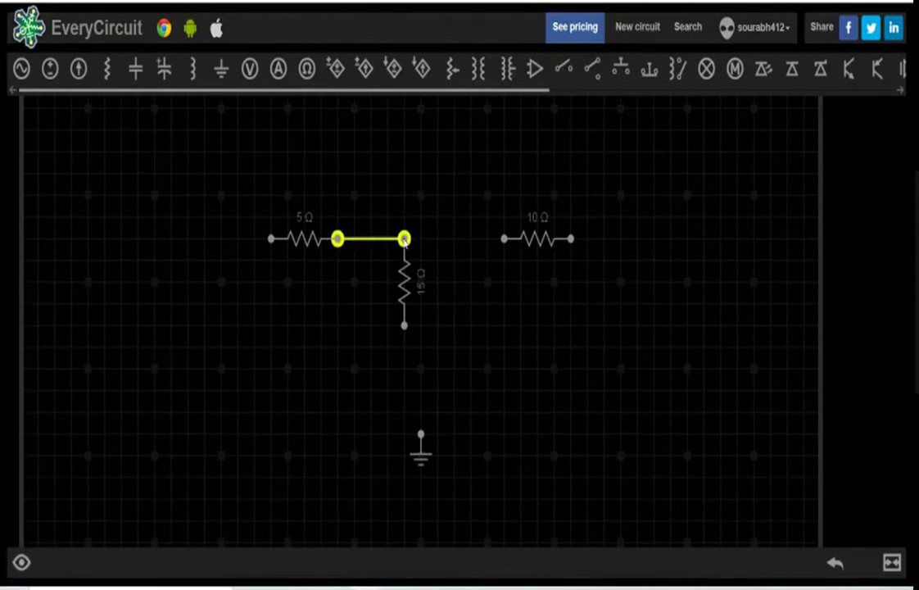
pyautogui.click(504, 239)
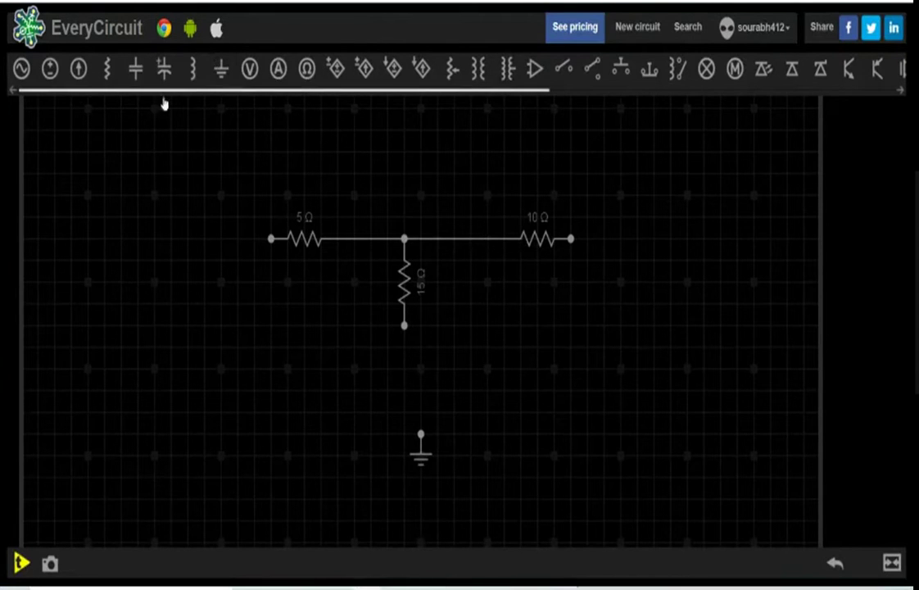
# Step: Add a 6 V DC voltage source beside the 5 Ω resistor and a 9 V DC source beside the 10 Ω resistor
pyautogui.click(51, 71)
pyautogui.moveTo(55, 151); pyautogui.dragTo(224, 296)
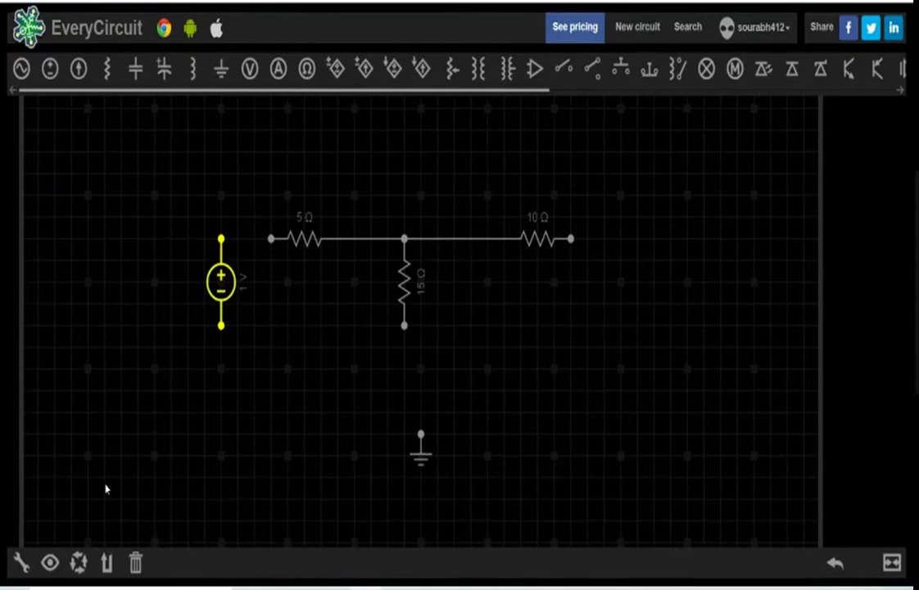
pyautogui.click(21, 562)
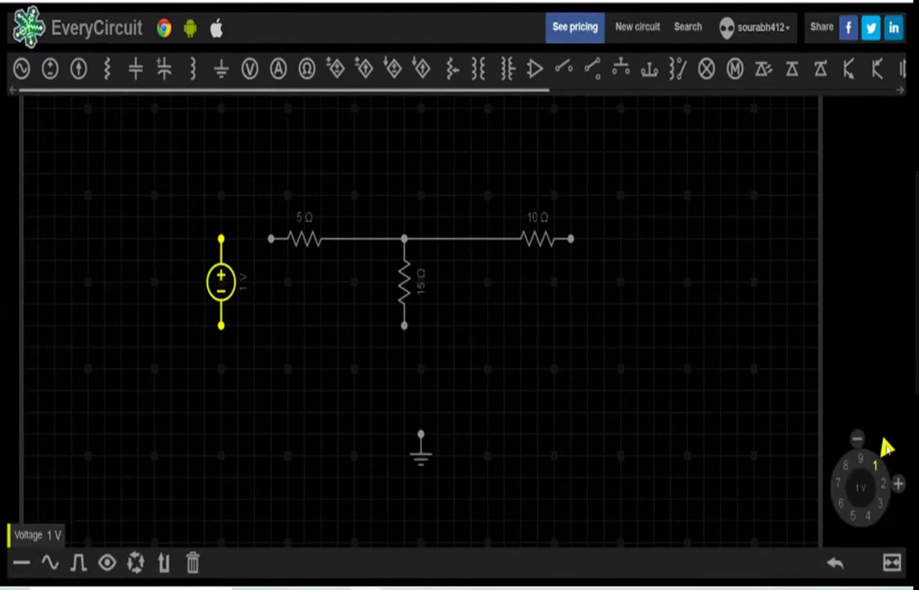
pyautogui.moveTo(887, 447)
pyautogui.mouseDown()
pyautogui.moveTo(896, 497)
pyautogui.moveTo(847, 539)
pyautogui.moveTo(825, 508)
pyautogui.moveTo(851, 504)
pyautogui.mouseUp()
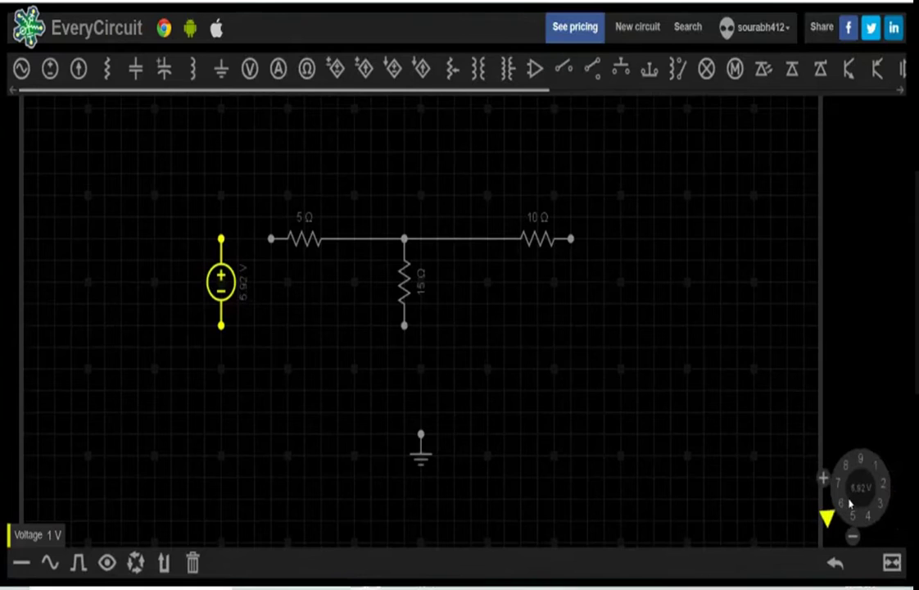
pyautogui.click(841, 502)
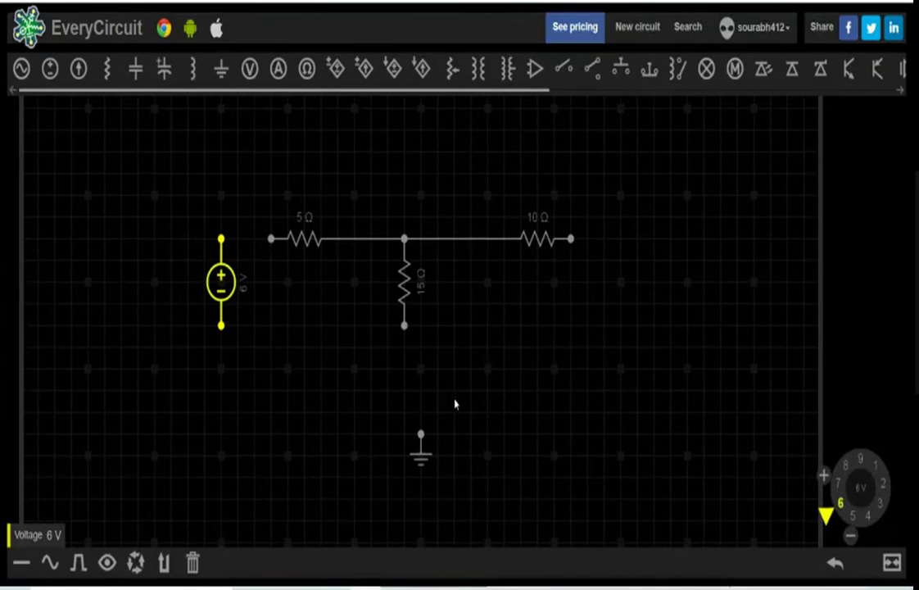
pyautogui.moveTo(50, 69); pyautogui.dragTo(629, 298)
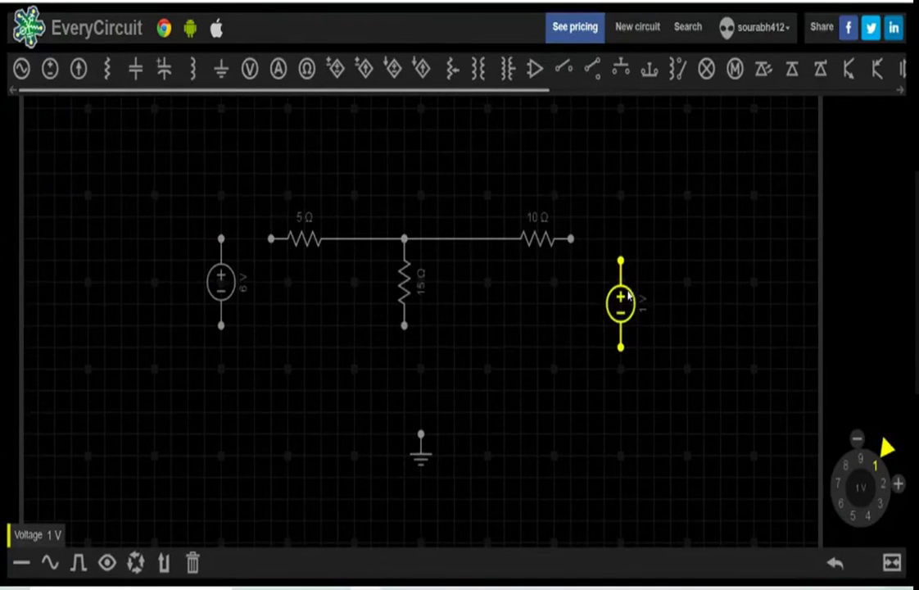
pyautogui.moveTo(887, 446); pyautogui.dragTo(860, 439)
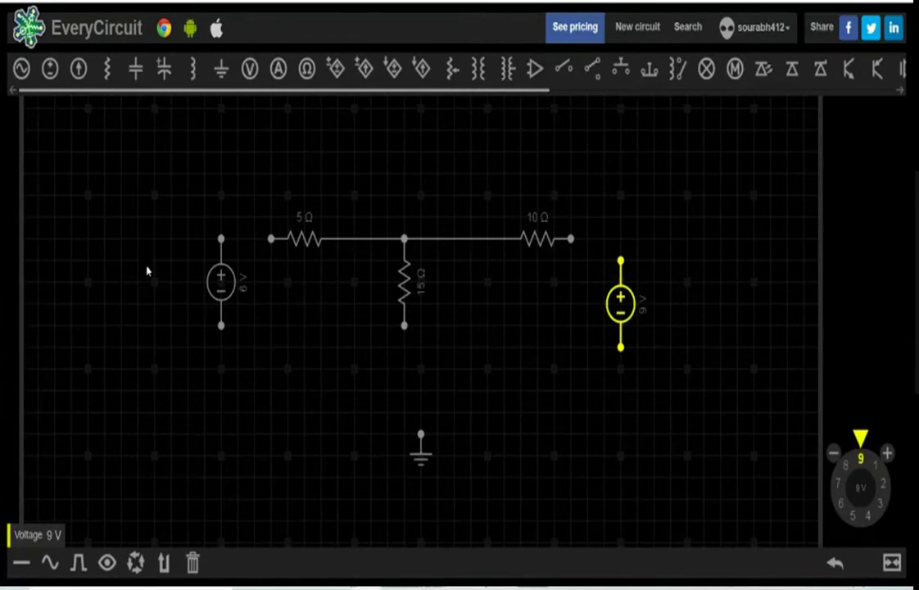
# Step: Wire the 6 V source's positive terminal to the 5 Ω resistor and the 9 V source's positive terminal to the 10 Ω resistor
pyautogui.click(221, 238)
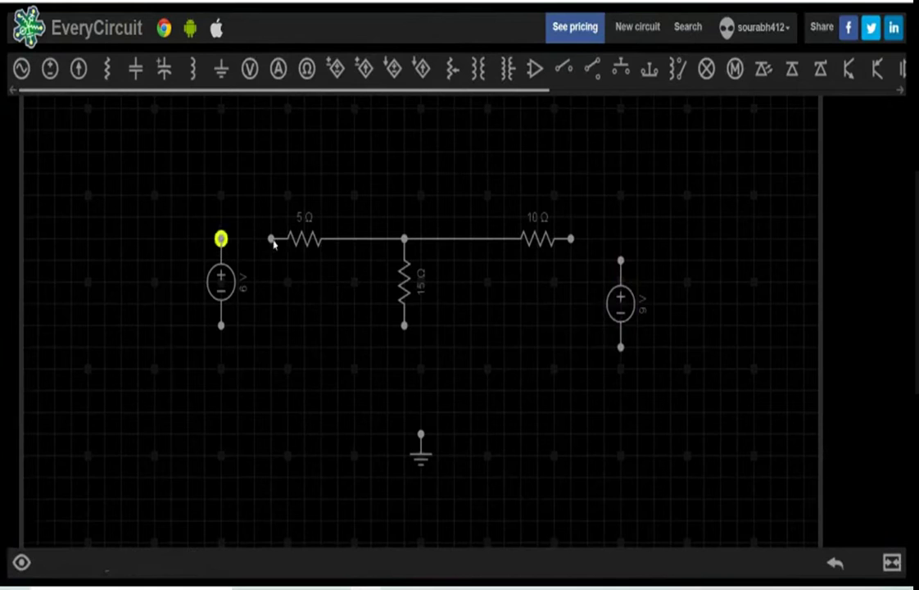
pyautogui.click(271, 239)
pyautogui.click(571, 239)
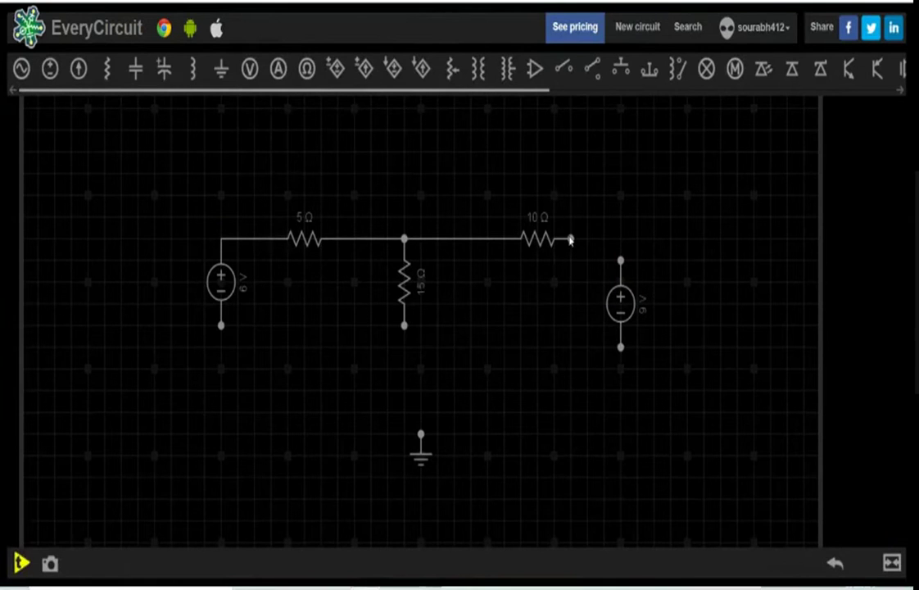
pyautogui.click(620, 261)
# Step: Wire both sources' negative terminals to the lower end of the 15 Ω resistor and connect that common line to ground
pyautogui.click(221, 326)
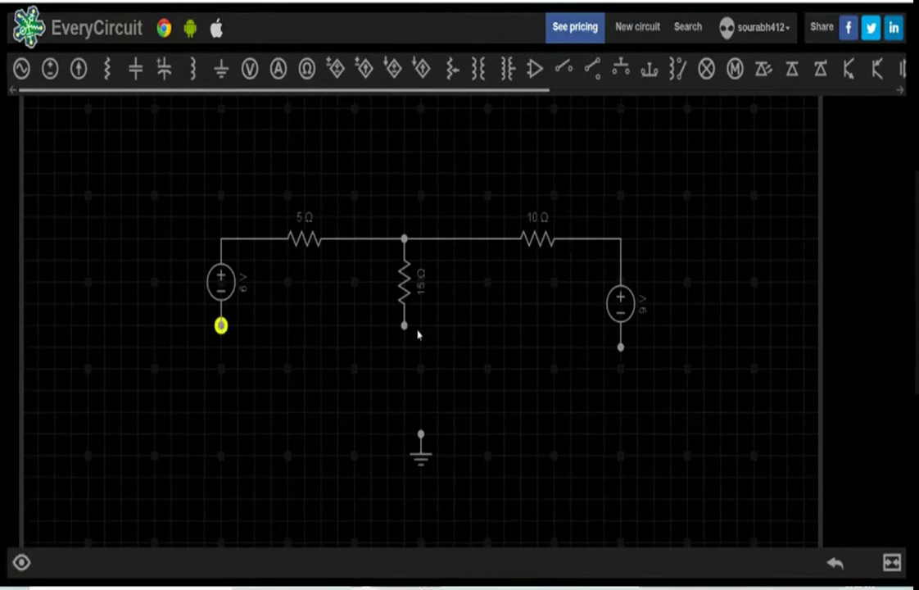
pyautogui.click(404, 326)
pyautogui.click(405, 326)
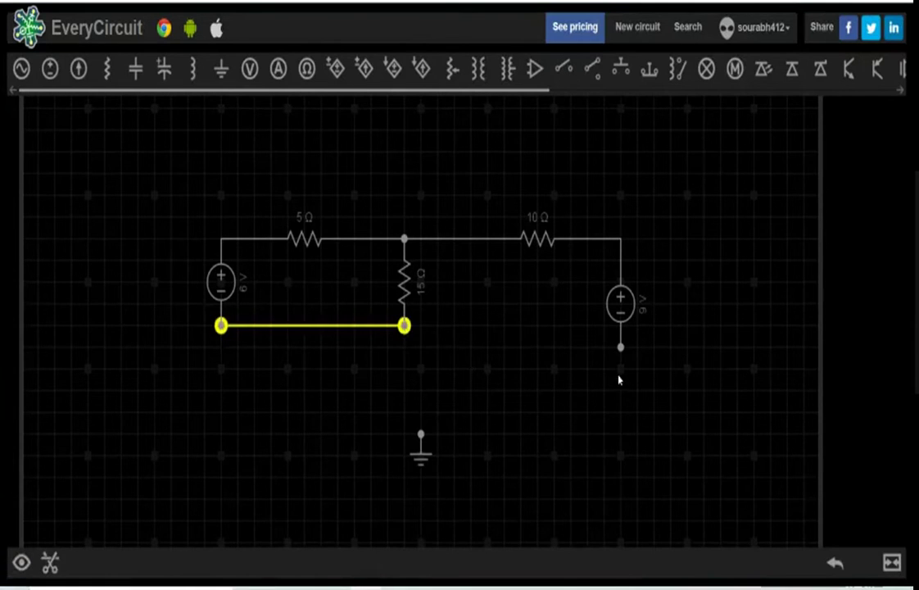
pyautogui.click(620, 346)
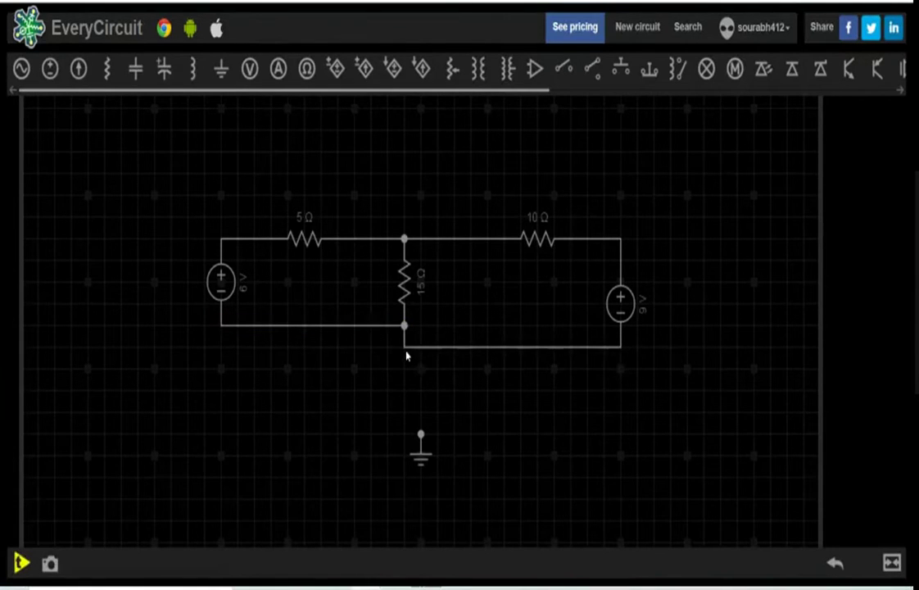
pyautogui.moveTo(405, 347); pyautogui.dragTo(421, 437)
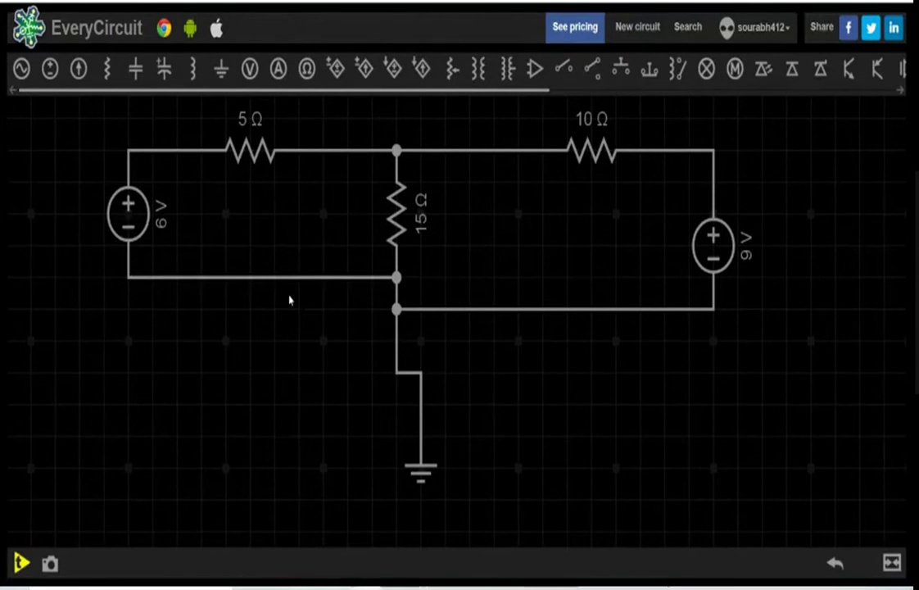
# Step: Switch to the PDF notes and review the Z-parameter definitions with their open-circuit conditions
pyautogui.hotkey('alt', 'Tab')
pyautogui.scroll(15, 459, 311)
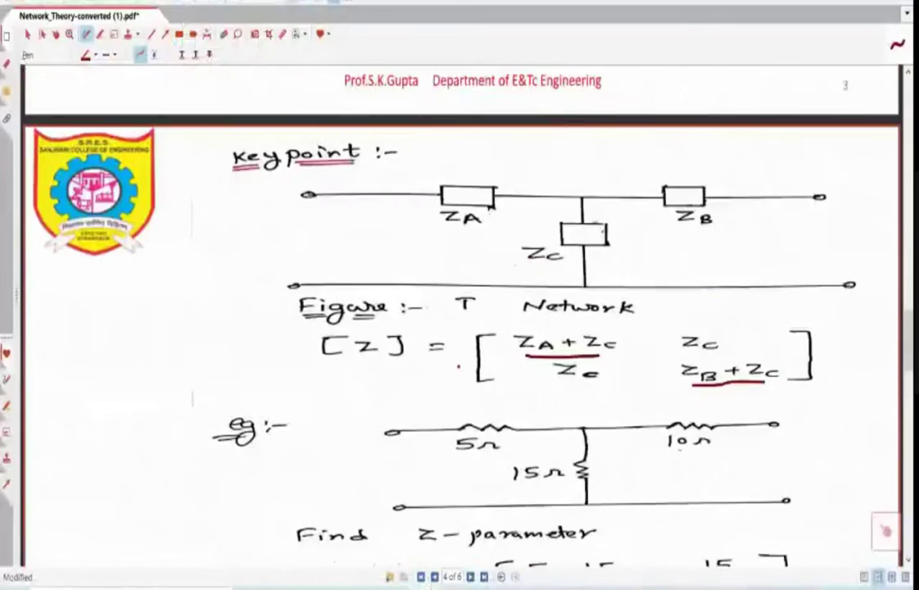
pyautogui.scroll(2, 458, 312)
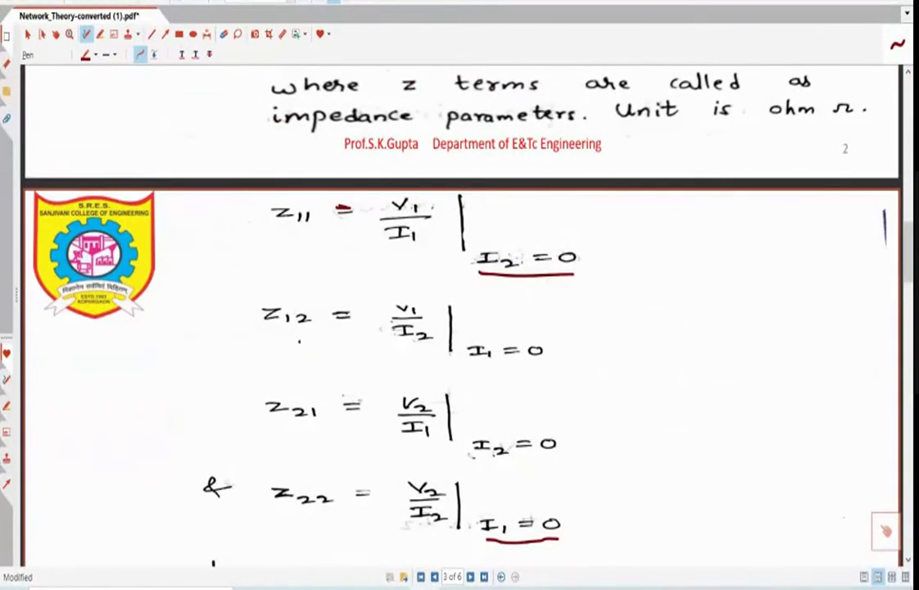
pyautogui.scroll(-2, 312, 402)
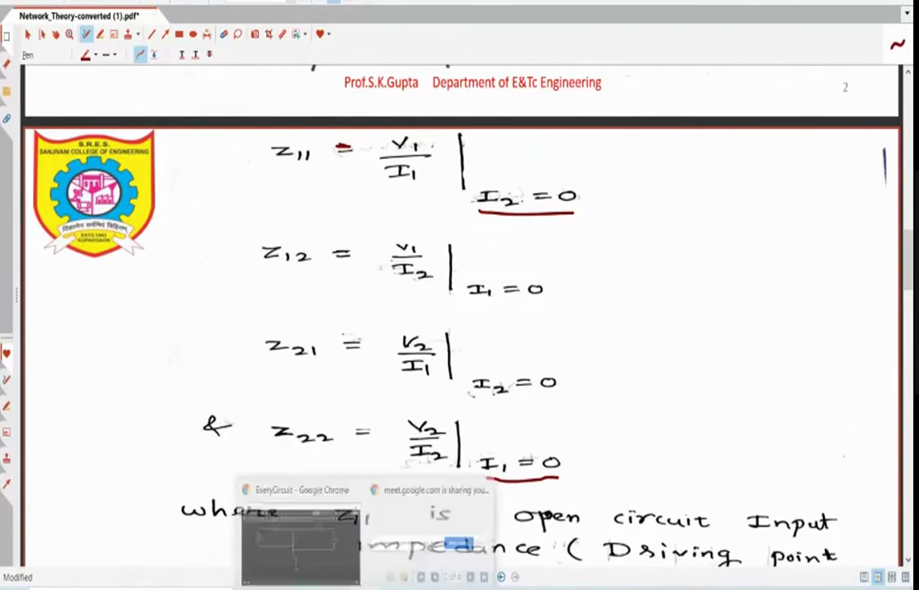
# Step: Switch to EveryCircuit, remove the wire between the 10 Ω resistor and the 9 V source, and run the simulation
pyautogui.click(259, 491)
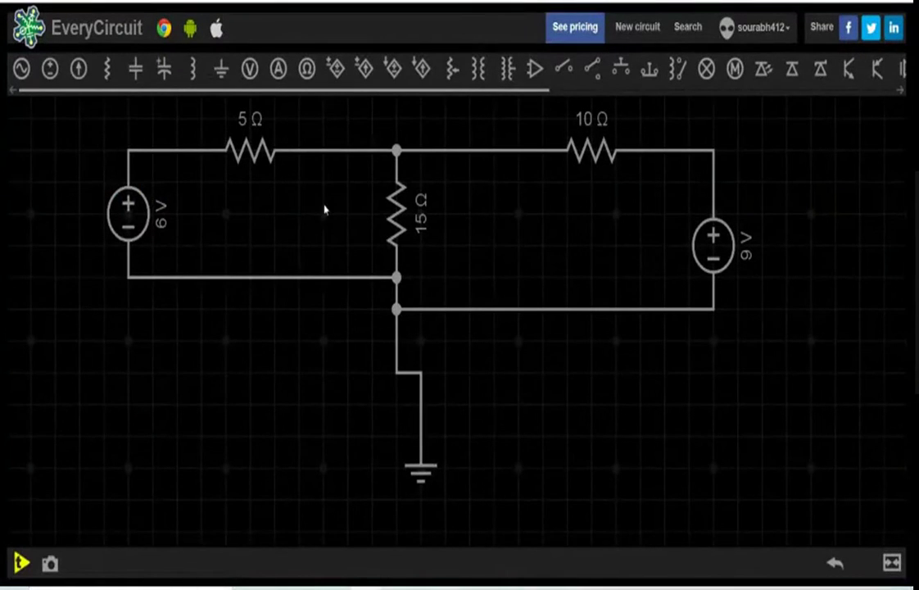
pyautogui.click(703, 153)
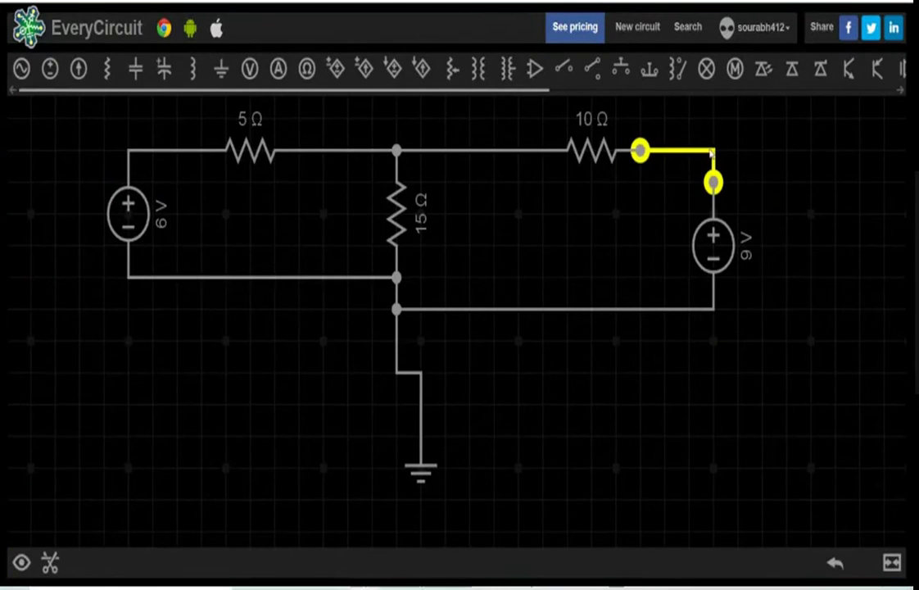
pyautogui.click(50, 563)
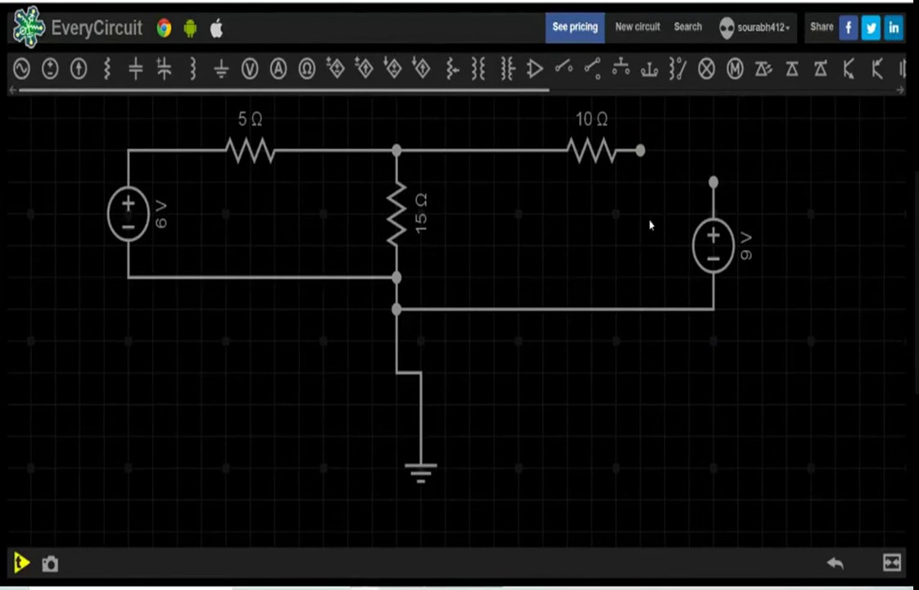
pyautogui.click(21, 563)
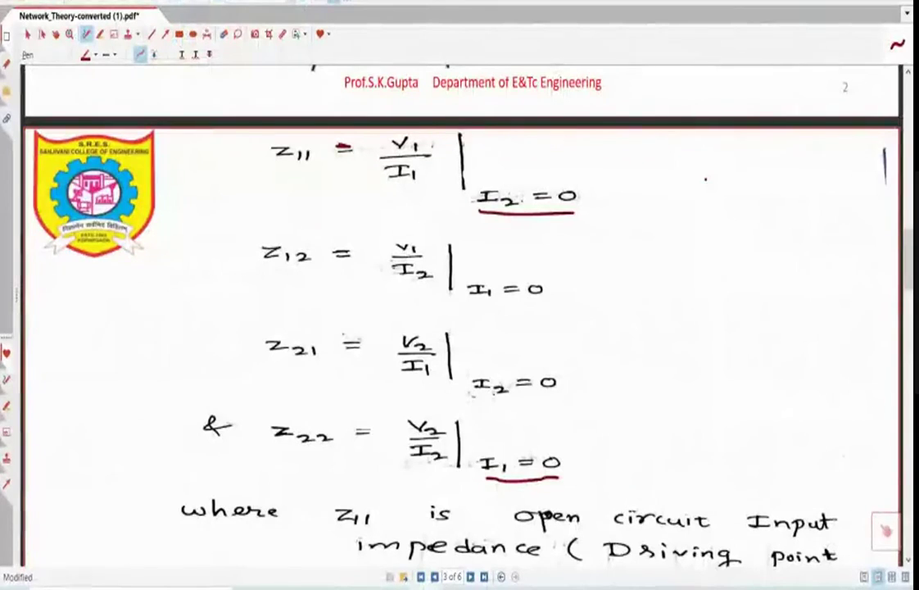
# Step: Handwrite the calculation 6 V / 0.3 = 20 Ω beside the Z-parameter definitions in the PDF notes
pyautogui.moveTo(705, 176)
pyautogui.mouseDown()
pyautogui.moveTo(690, 211)
pyautogui.moveTo(704, 214)
pyautogui.moveTo(690, 204)
pyautogui.moveTo(748, 186)
pyautogui.mouseUp()
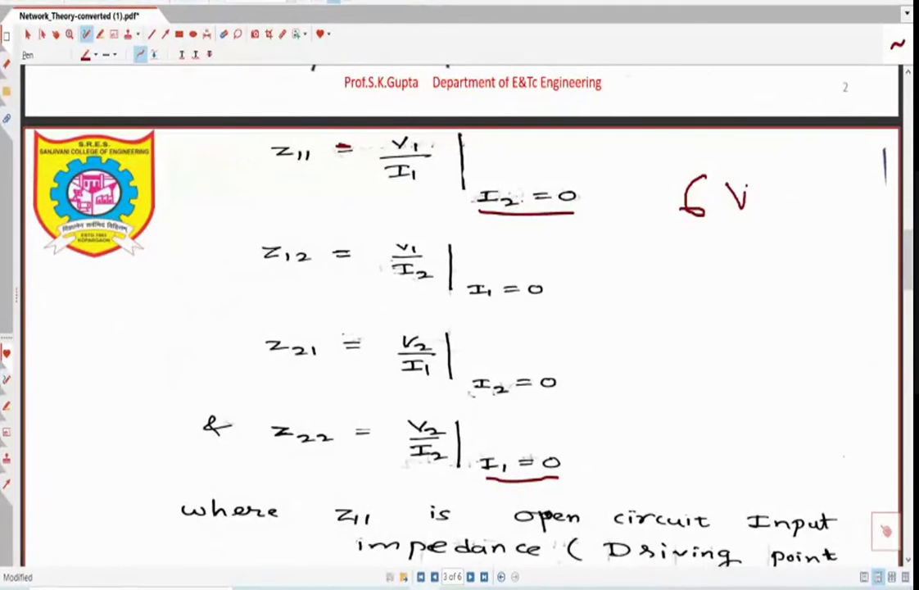
pyautogui.moveTo(677, 228); pyautogui.dragTo(782, 229)
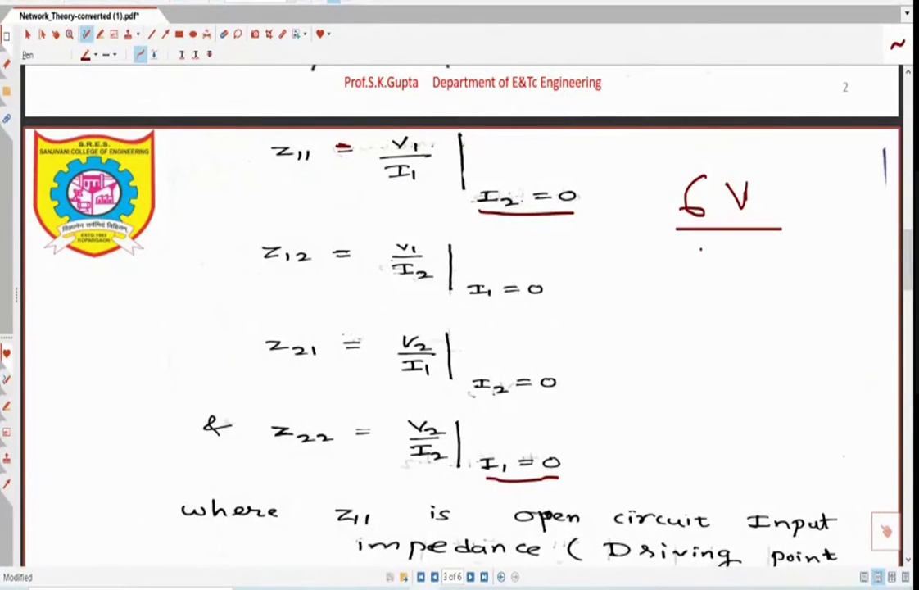
pyautogui.moveTo(701, 249); pyautogui.dragTo(698, 263)
pyautogui.moveTo(751, 253); pyautogui.dragTo(741, 271)
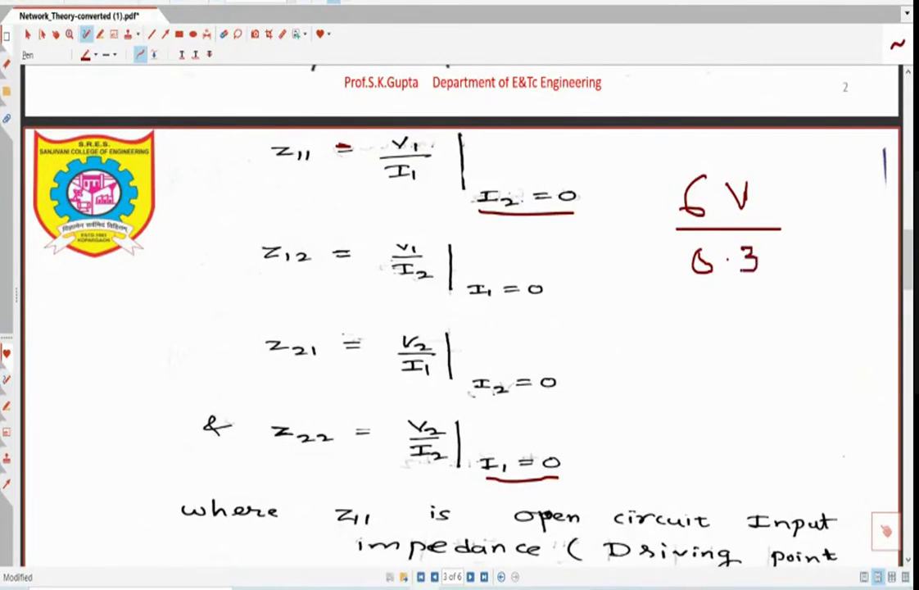
pyautogui.moveTo(672, 327)
pyautogui.mouseDown()
pyautogui.moveTo(688, 326)
pyautogui.moveTo(695, 346)
pyautogui.mouseUp()
pyautogui.click(732, 341)
pyautogui.moveTo(712, 344); pyautogui.dragTo(768, 332)
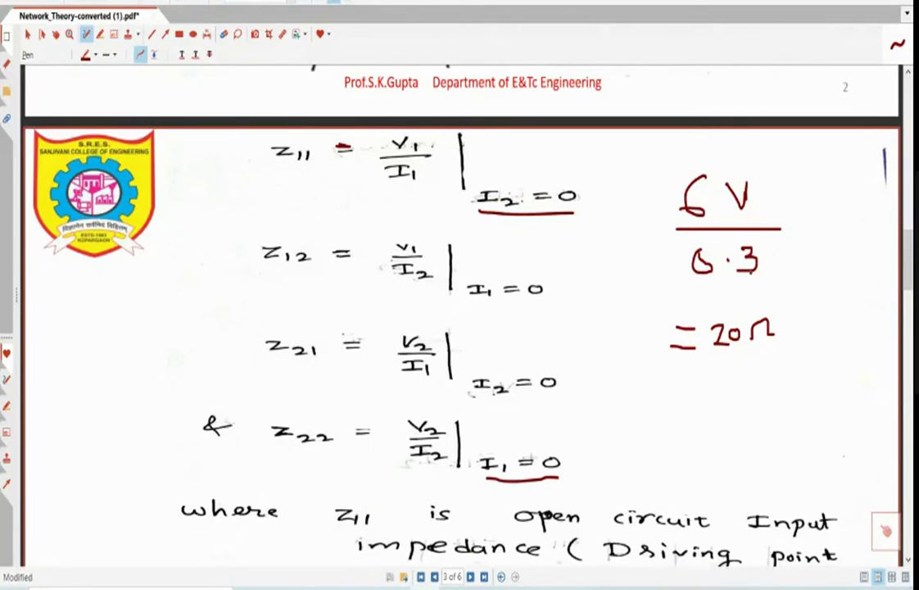
# Step: Underline the diagonal values 20 and 25 in the example's answer matrix in the PDF notes
pyautogui.scroll(-10, 459, 327)
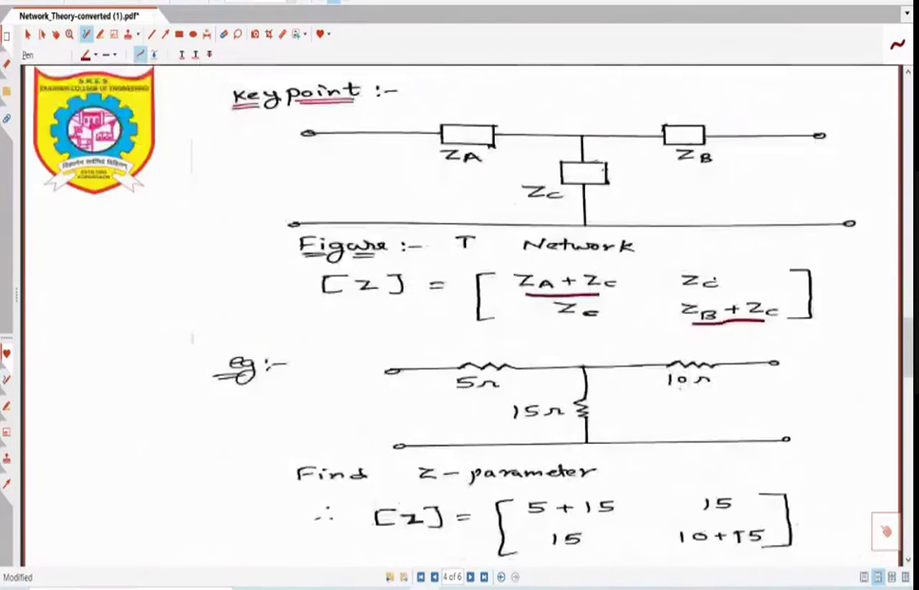
pyautogui.scroll(-5, 458, 328)
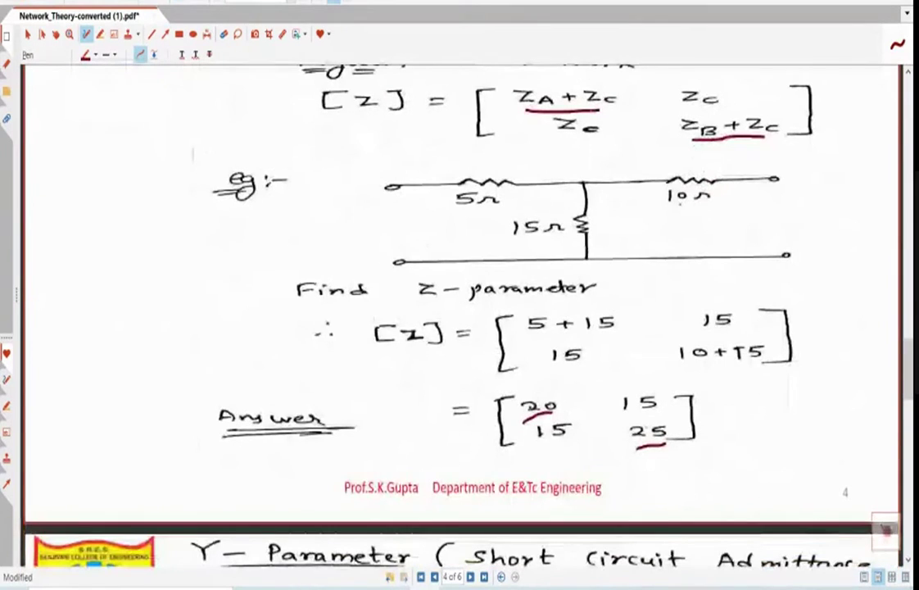
pyautogui.moveTo(524, 419); pyautogui.dragTo(558, 411)
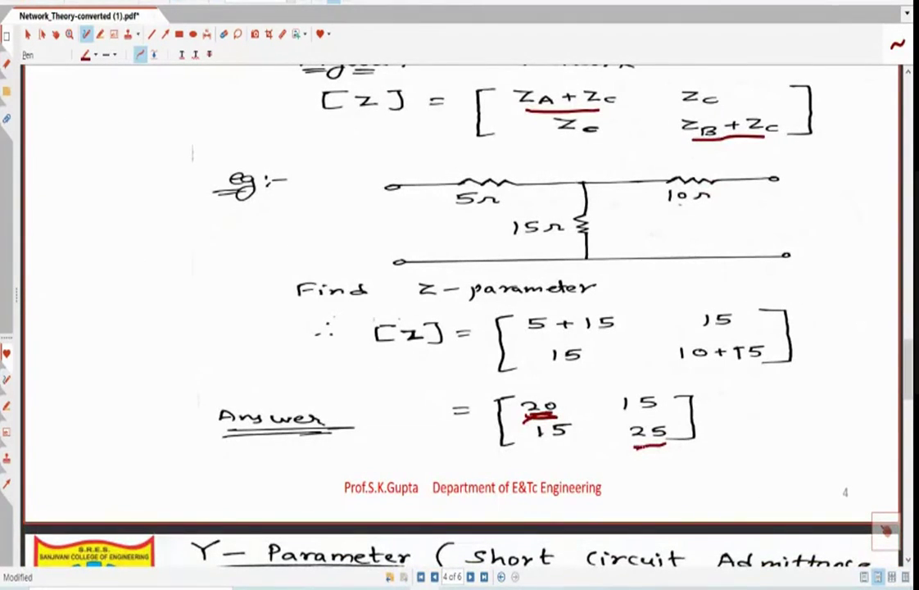
pyautogui.moveTo(636, 447); pyautogui.dragTo(671, 445)
pyautogui.hotkey('ctrl', 'z')
pyautogui.moveTo(632, 448); pyautogui.dragTo(665, 447)
# Step: Return to EveryCircuit, pause the simulation, and rewire the 10 Ω resistor to the 9 V source's positive terminal
pyautogui.scroll(10, 459, 311)
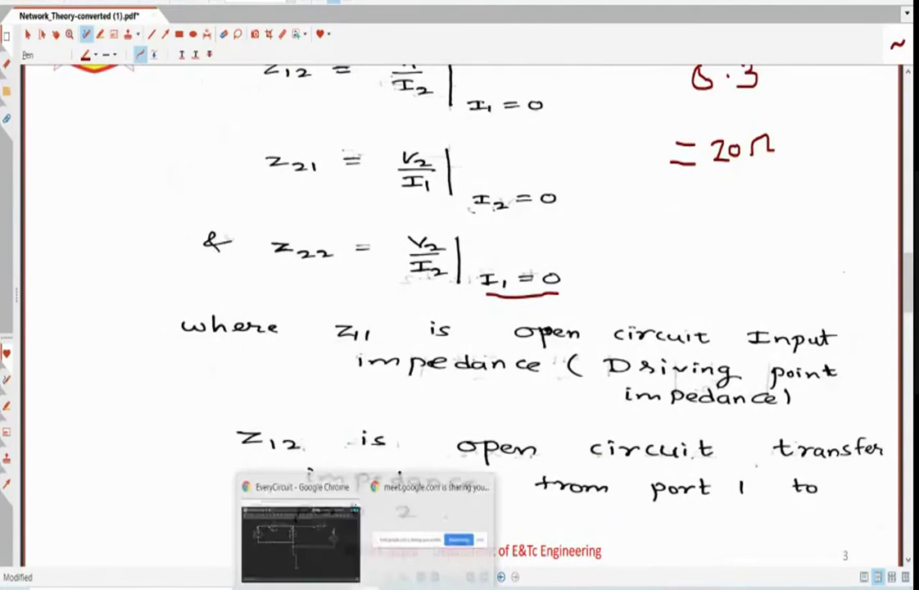
pyautogui.click(416, 539)
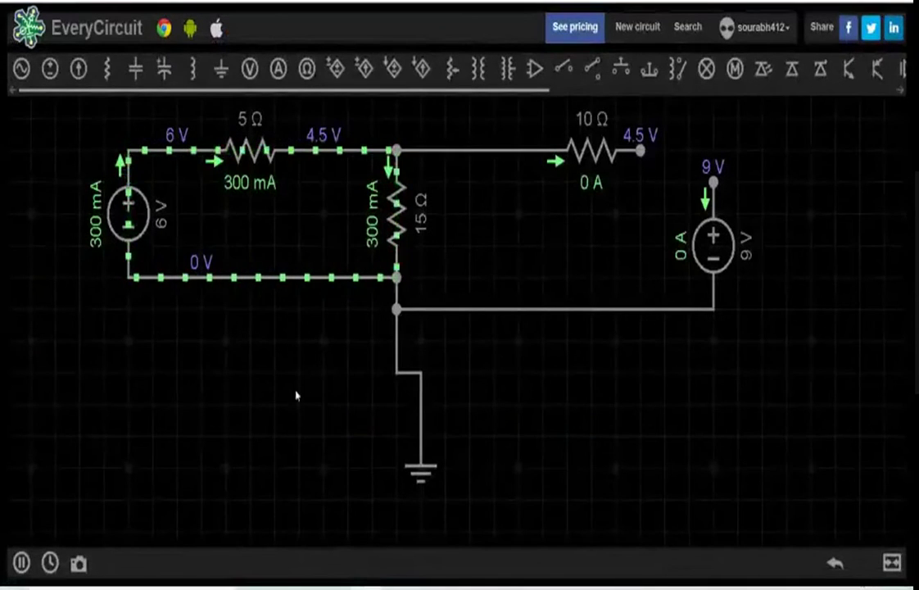
pyautogui.click(21, 562)
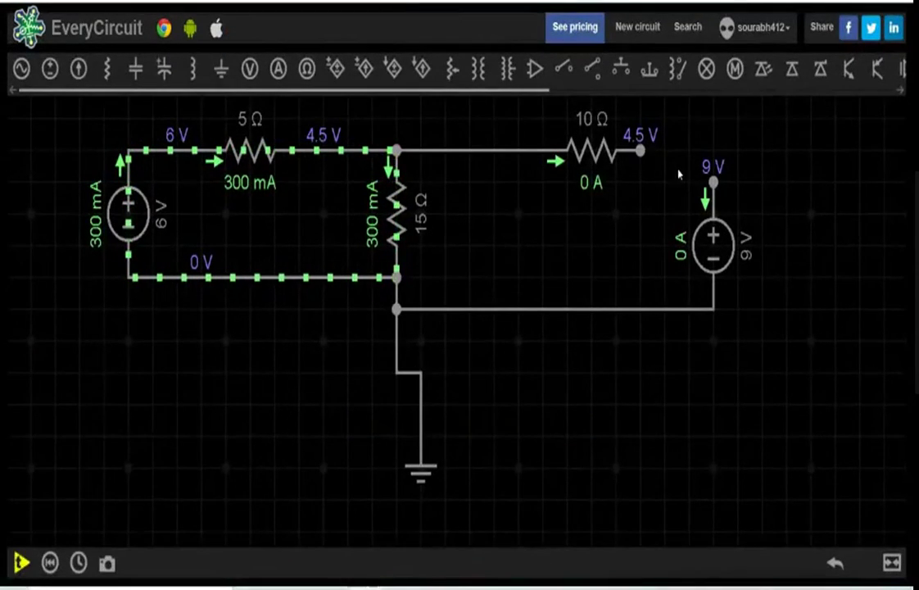
pyautogui.click(640, 150)
pyautogui.click(716, 181)
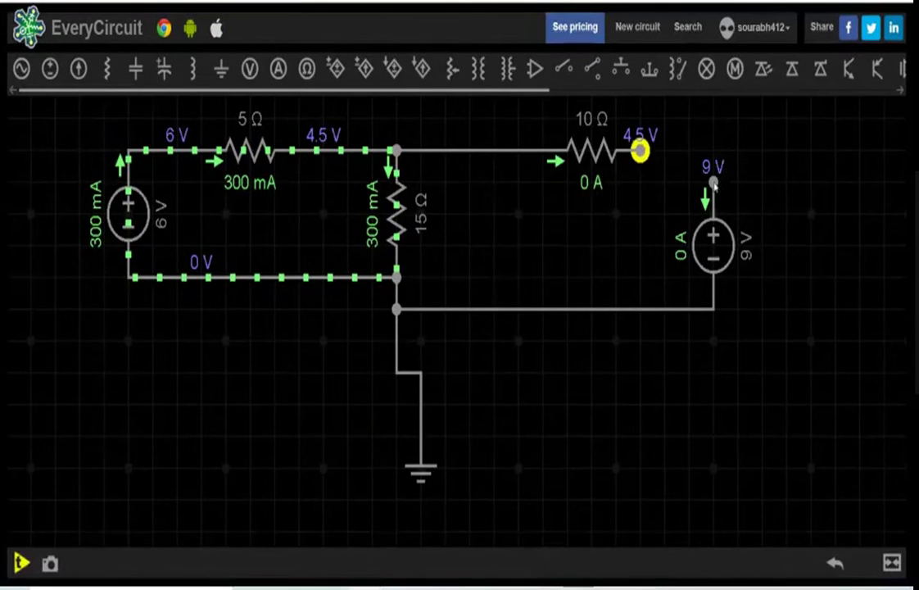
# Step: Remove the wire between the 6 V source and the 5 Ω resistor and run the simulation
pyautogui.click(161, 152)
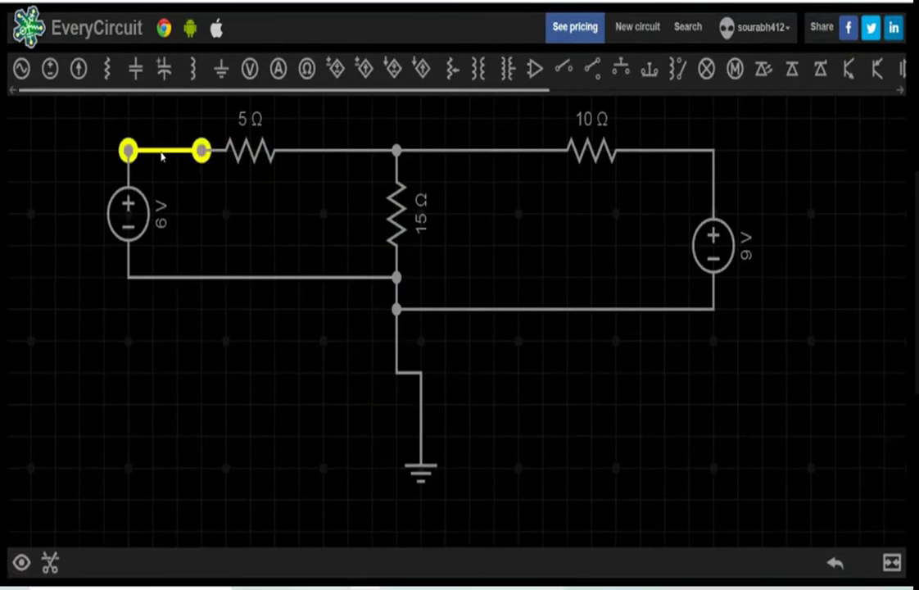
pyautogui.click(50, 562)
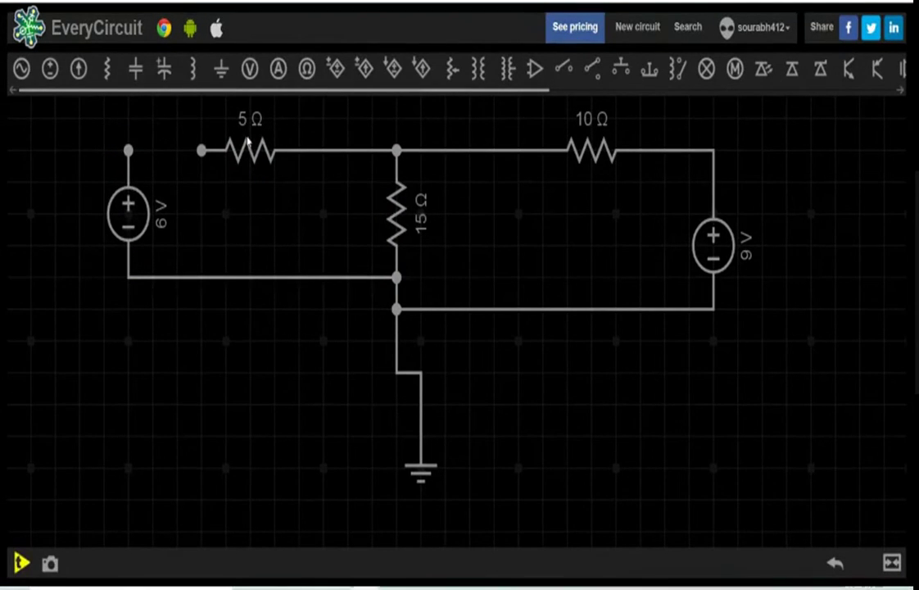
pyautogui.click(20, 563)
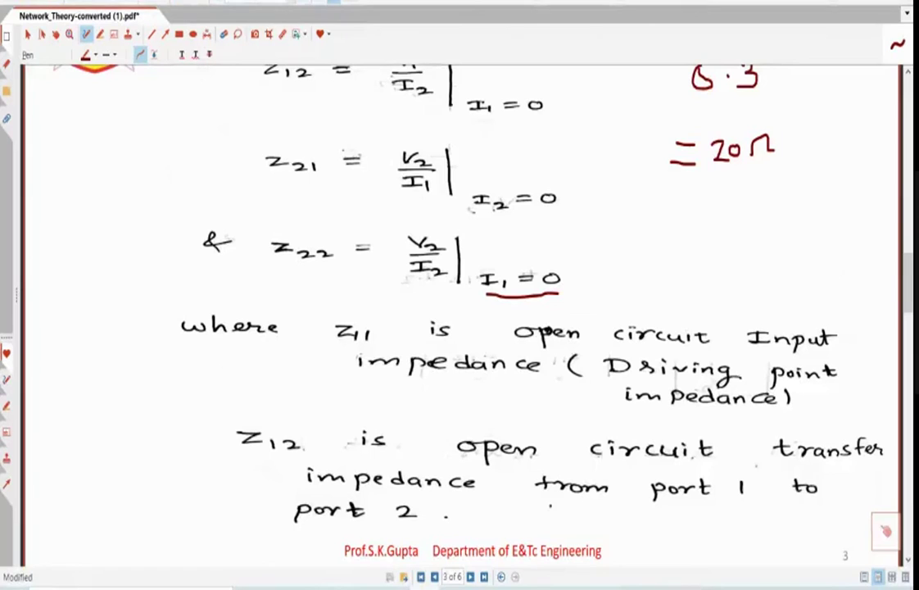
# Step: Handwrite the calculation 9 / 0.36 = 25 Ω beside the Z22 definition in the PDF notes
pyautogui.moveTo(708, 207); pyautogui.dragTo(713, 208)
pyautogui.moveTo(691, 243); pyautogui.dragTo(735, 243)
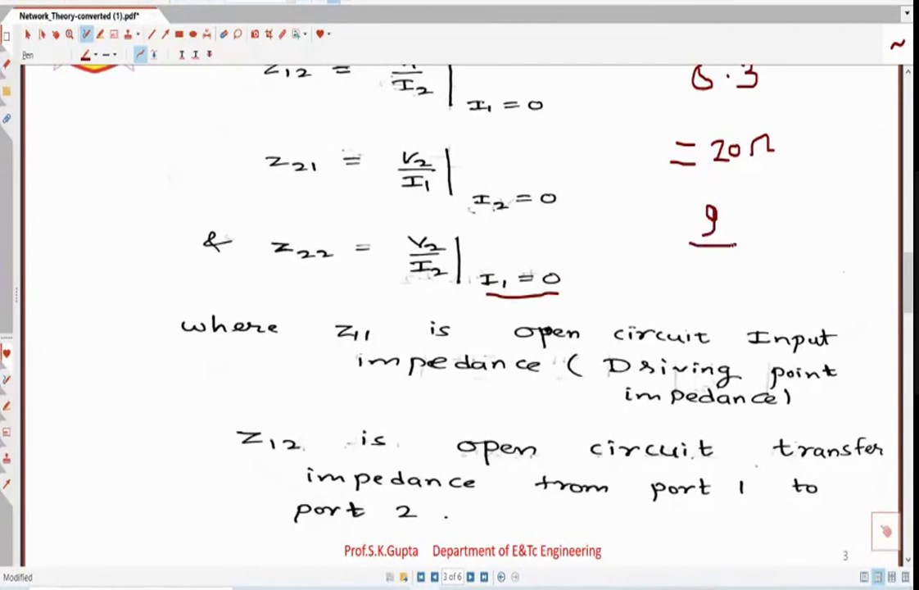
pyautogui.moveTo(686, 283)
pyautogui.mouseDown()
pyautogui.moveTo(732, 281)
pyautogui.moveTo(716, 297)
pyautogui.moveTo(745, 295)
pyautogui.mouseUp()
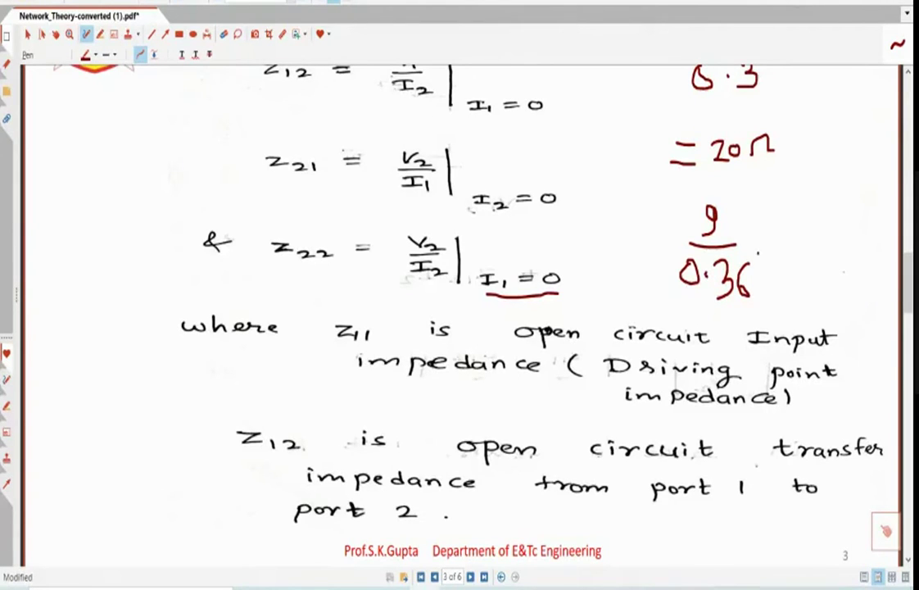
pyautogui.moveTo(764, 246)
pyautogui.mouseDown()
pyautogui.moveTo(806, 231)
pyautogui.moveTo(801, 246)
pyautogui.moveTo(818, 243)
pyautogui.moveTo(834, 217)
pyautogui.moveTo(828, 238)
pyautogui.moveTo(836, 238)
pyautogui.moveTo(823, 246)
pyautogui.moveTo(874, 241)
pyautogui.mouseUp()
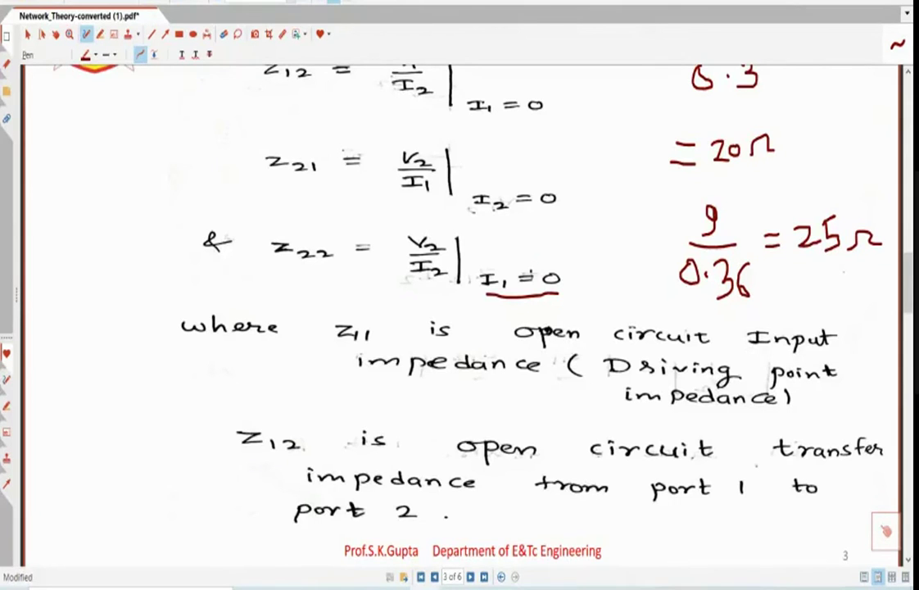
# Step: Circle the I2 = 0 condition of Z11 and mark the I1 = 0 condition of Z22 in the notes
pyautogui.scroll(3, 884, 105)
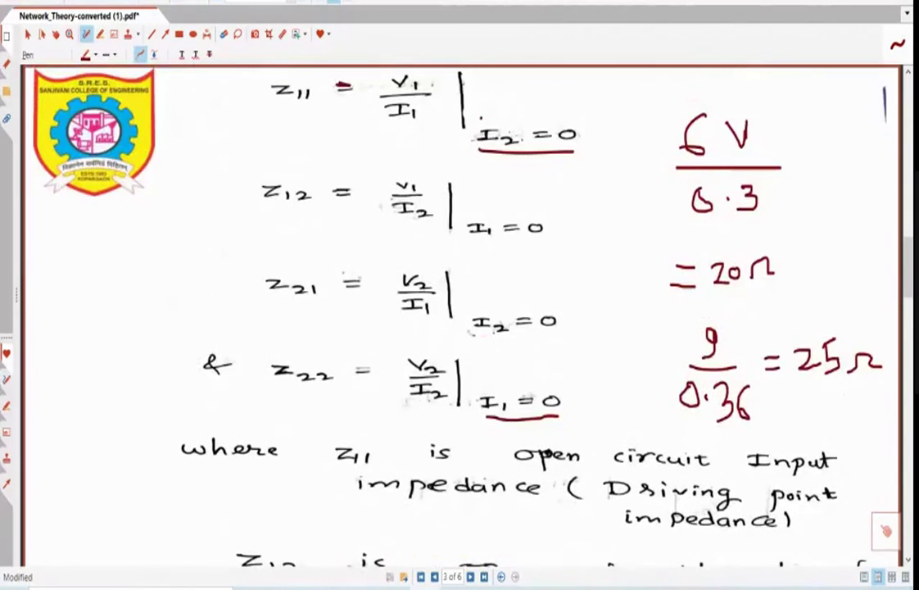
pyautogui.moveTo(585, 121); pyautogui.dragTo(588, 138)
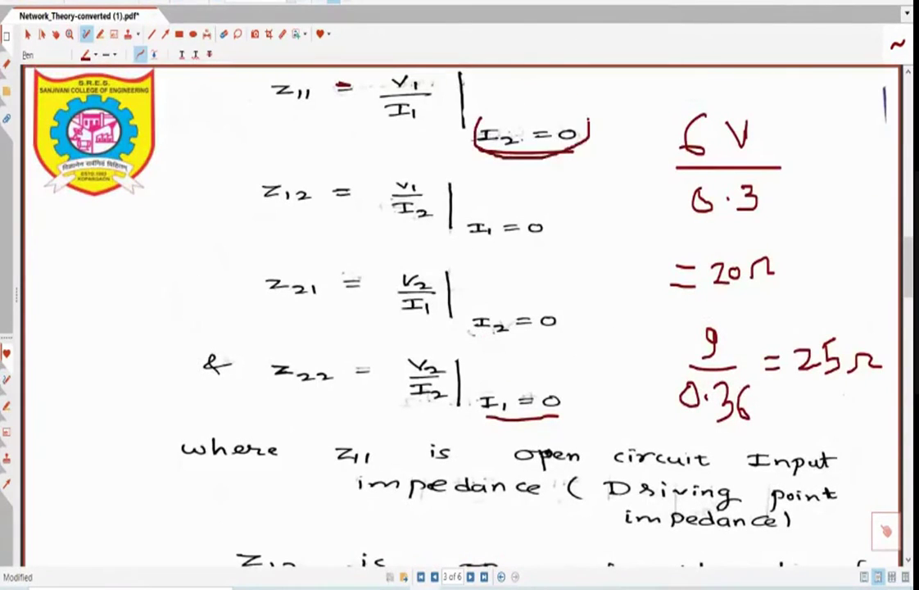
pyautogui.moveTo(477, 124); pyautogui.dragTo(586, 123)
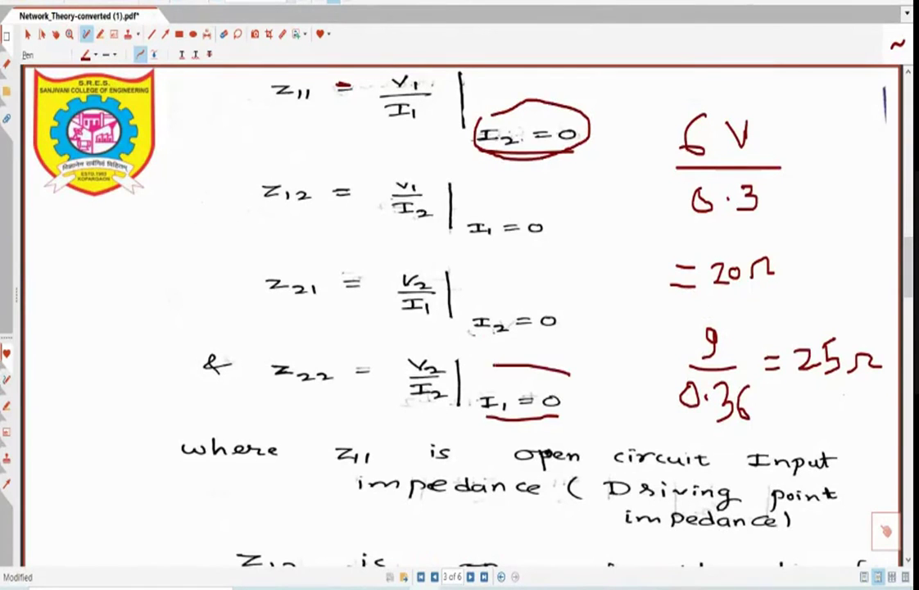
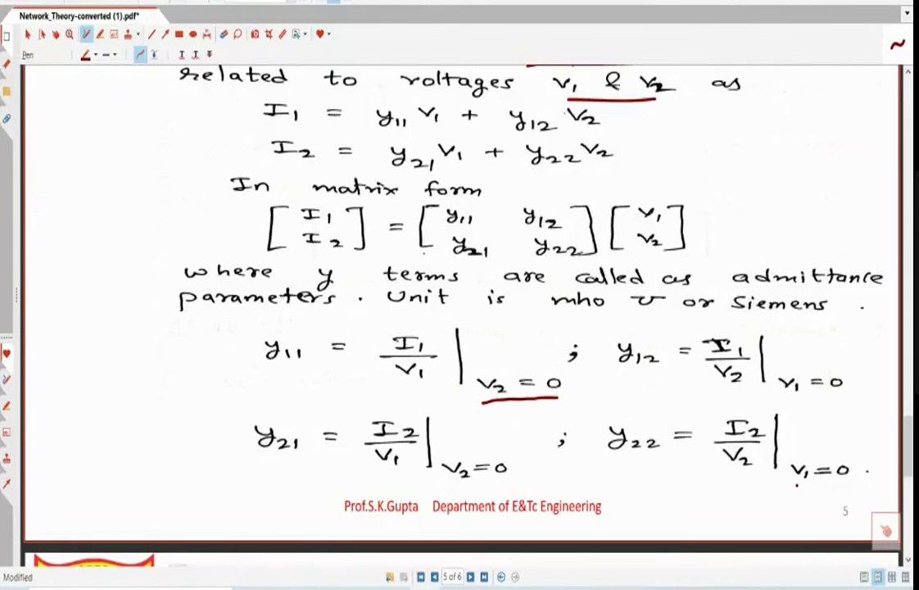
# Step: Underline the V1 = 0 condition of y22 and the YA + YC term in the π-network matrix on the following page
pyautogui.moveTo(811, 484); pyautogui.dragTo(844, 486)
pyautogui.scroll(-5, 425, 254)
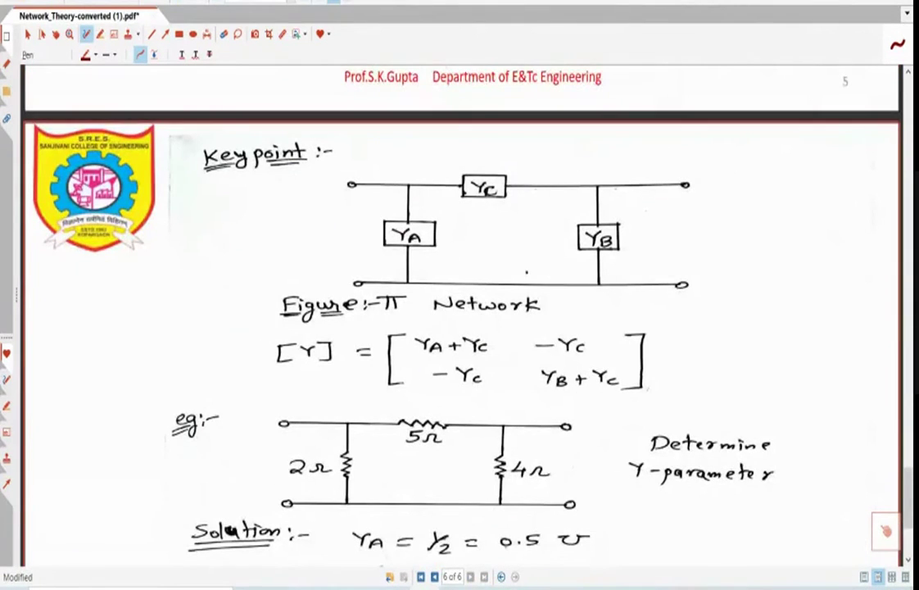
pyautogui.scroll(-1, 459, 327)
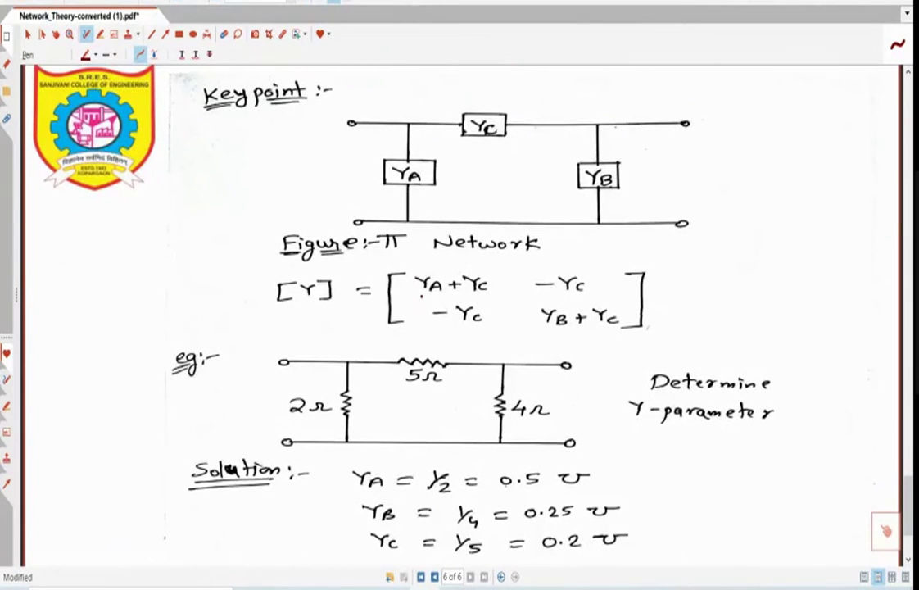
pyautogui.moveTo(448, 298); pyautogui.dragTo(484, 300)
# Step: Underline the admittances 0.5, 0.25 and 0.2 and the diagonal values 0.7 and 0.45 in the Y-parameter example
pyautogui.scroll(-1, 413, 345)
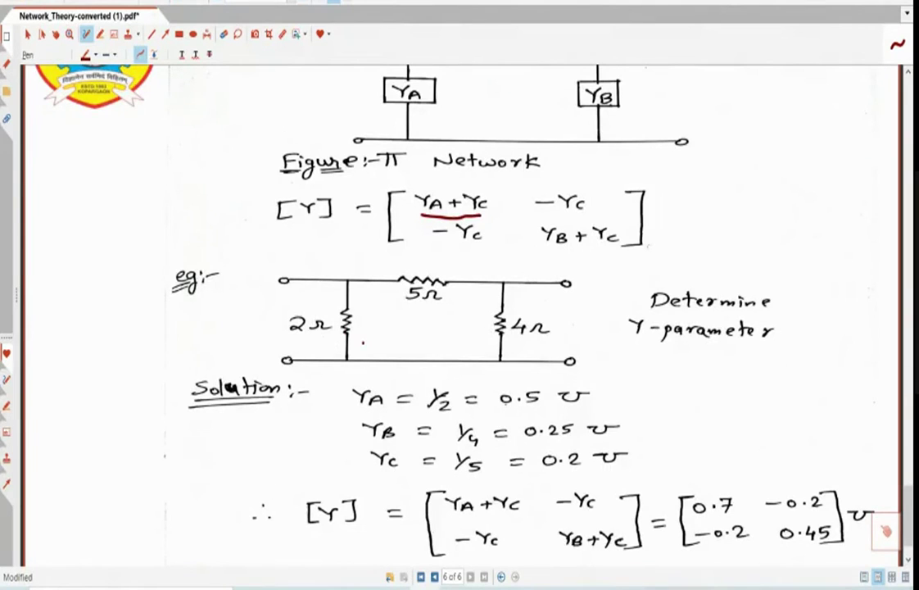
pyautogui.scroll(-1, 363, 343)
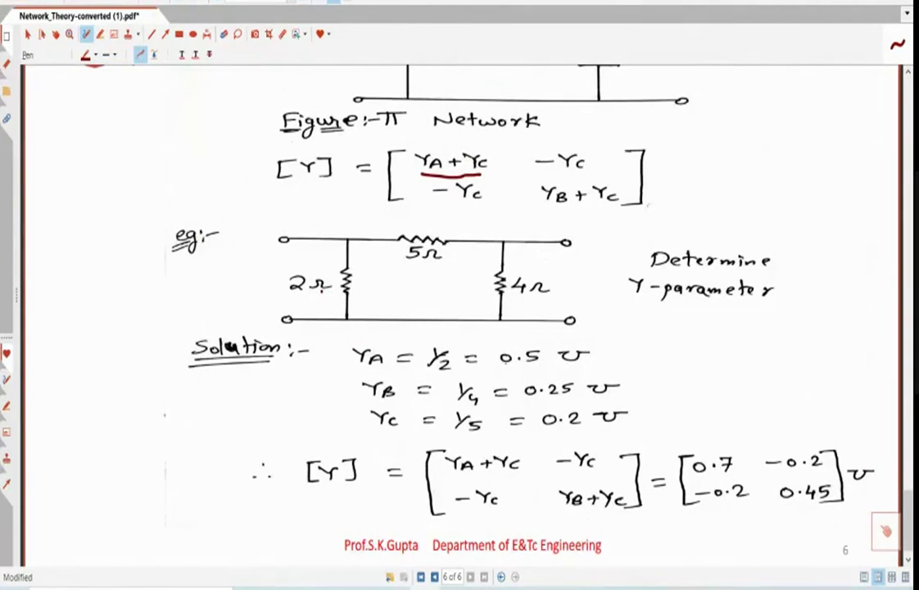
pyautogui.moveTo(505, 368)
pyautogui.mouseDown()
pyautogui.moveTo(531, 370)
pyautogui.moveTo(575, 426)
pyautogui.mouseUp()
pyautogui.scroll(-1, 575, 428)
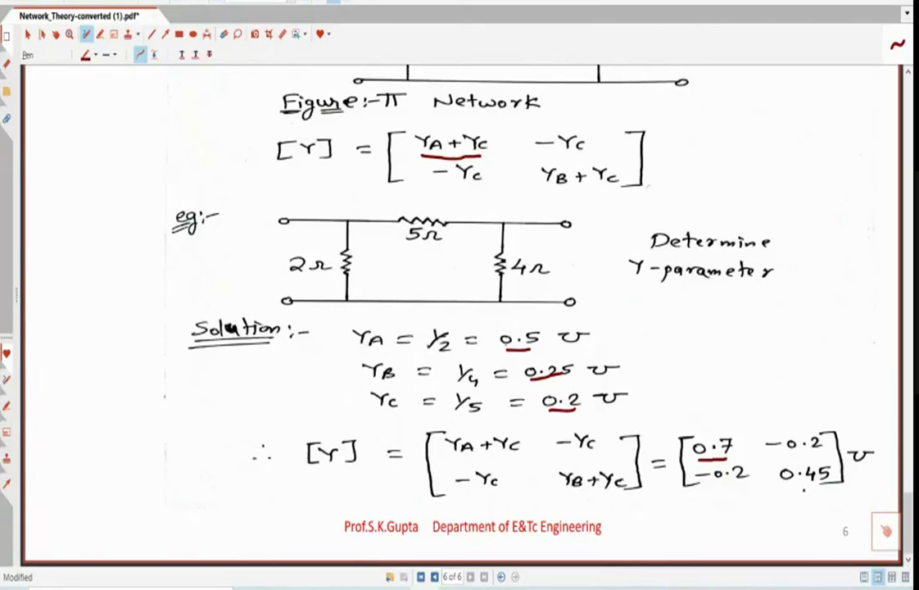
pyautogui.moveTo(785, 489); pyautogui.dragTo(823, 485)
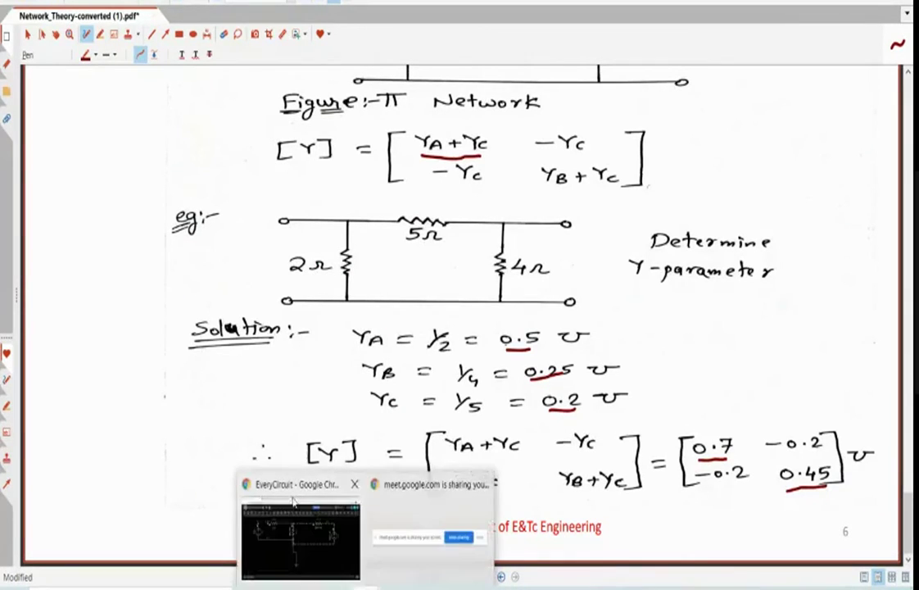
# Step: Switch to EveryCircuit and start a new, blank circuit
pyautogui.click(270, 508)
pyautogui.scroll(2, 268, 298)
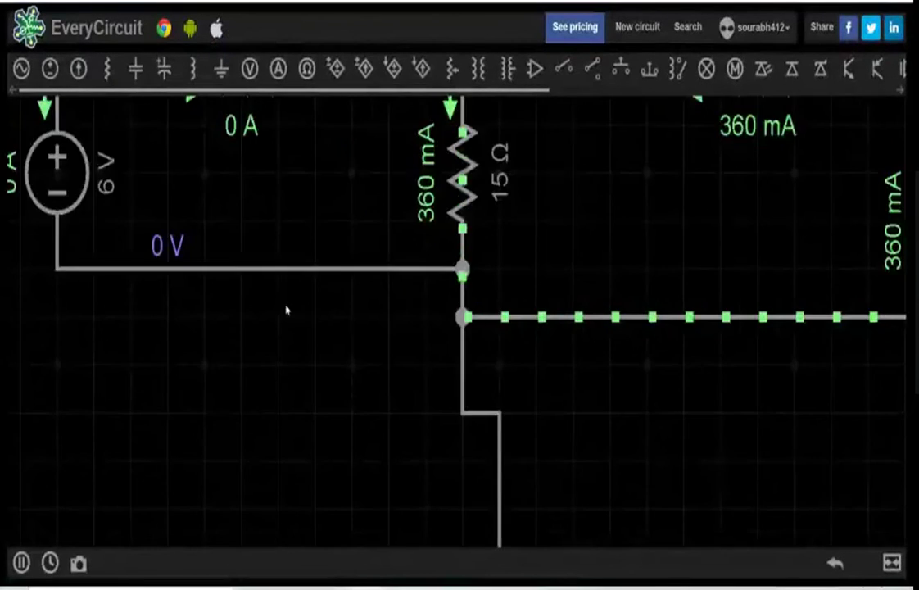
pyautogui.scroll(-4, 270, 299)
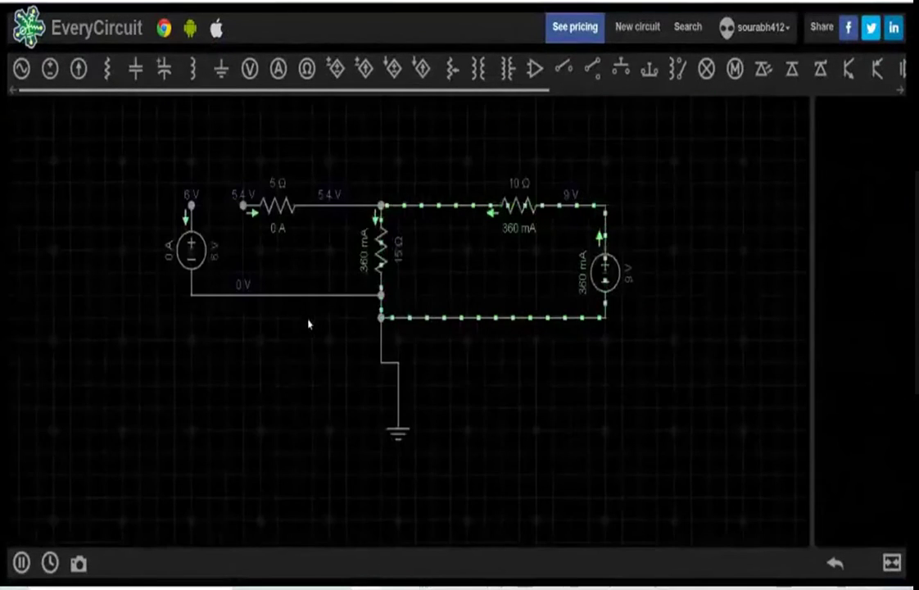
pyautogui.click(640, 30)
pyautogui.click(552, 182)
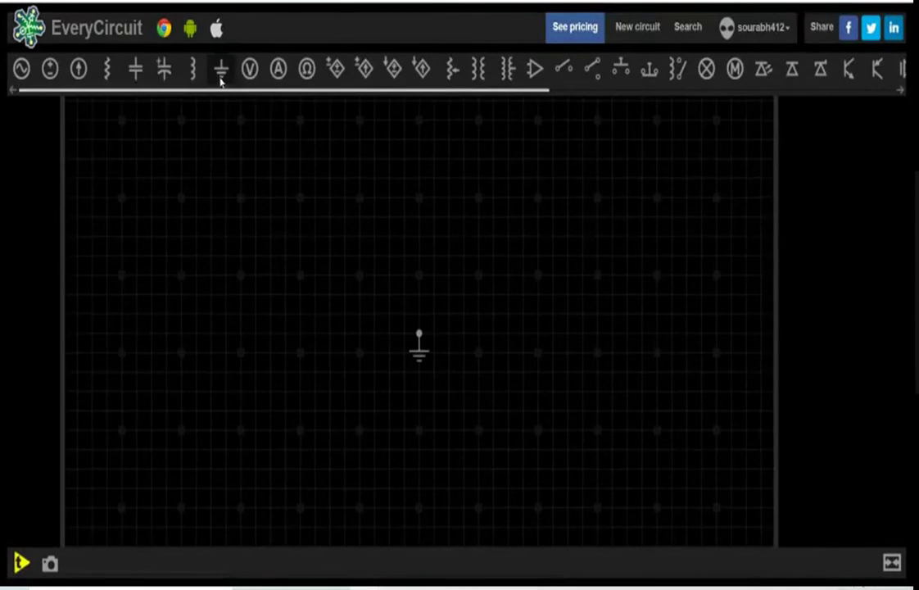
# Step: Add three resistors and arrange them as a π network, with two vertical shunt resistors and a horizontal one between their upper ends
pyautogui.click(107, 70)
pyautogui.click(108, 70)
pyautogui.click(107, 71)
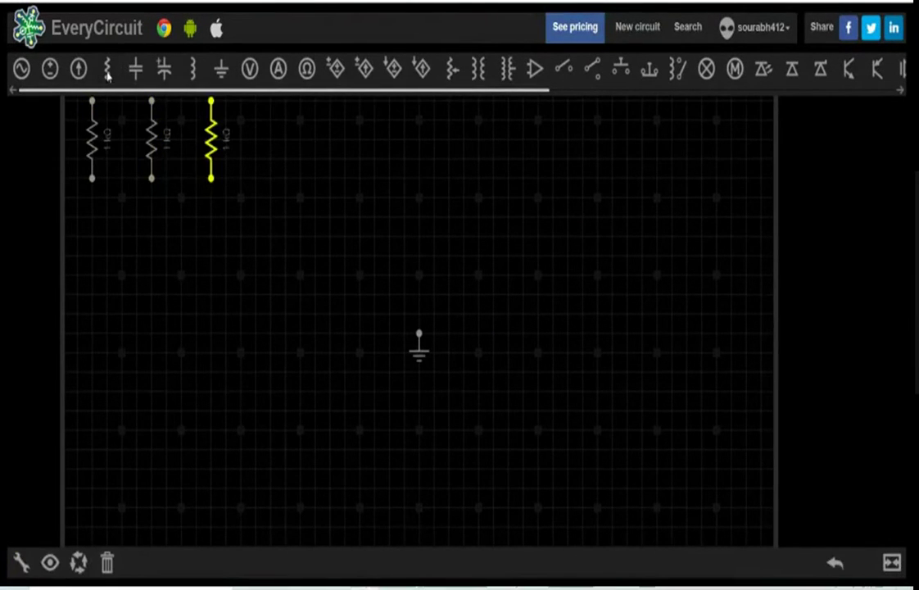
pyautogui.moveTo(200, 148); pyautogui.dragTo(345, 234)
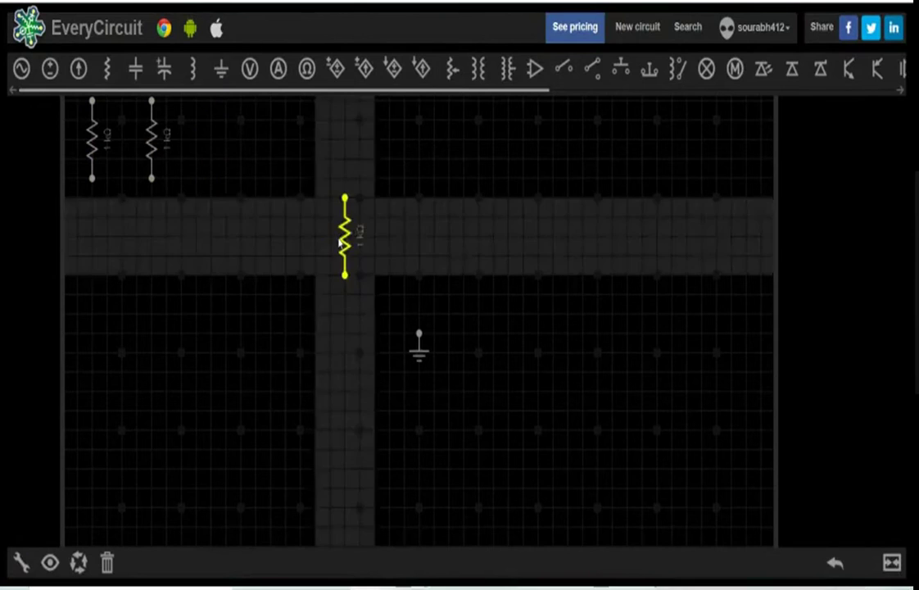
pyautogui.moveTo(158, 143); pyautogui.dragTo(537, 233)
pyautogui.click(90, 144)
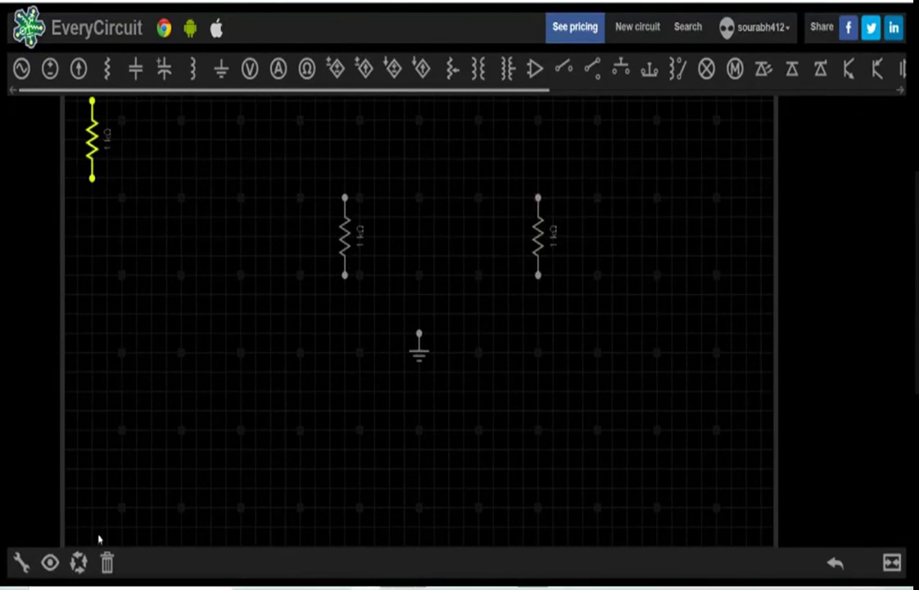
pyautogui.click(78, 562)
pyautogui.moveTo(102, 140); pyautogui.dragTo(461, 199)
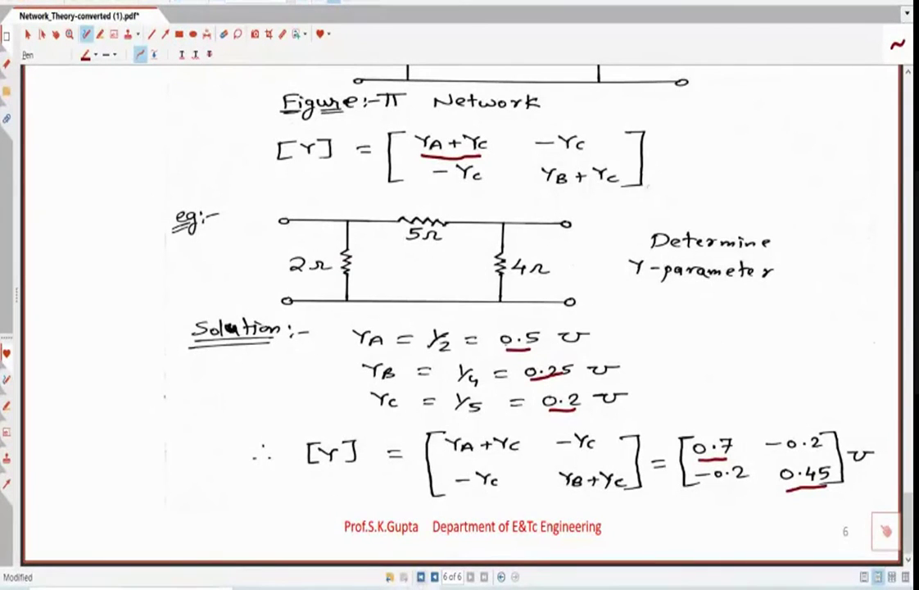
# Step: Match the resistances to the PDF example: 2 Ω for the first shunt, 5 Ω for the series and 4 Ω for the second shunt resistor
pyautogui.click(306, 537)
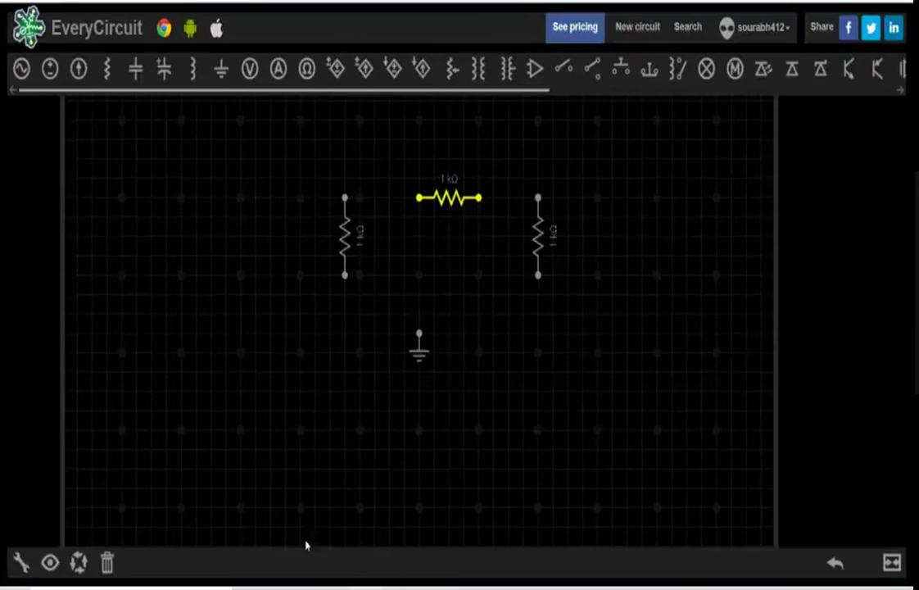
pyautogui.click(347, 239)
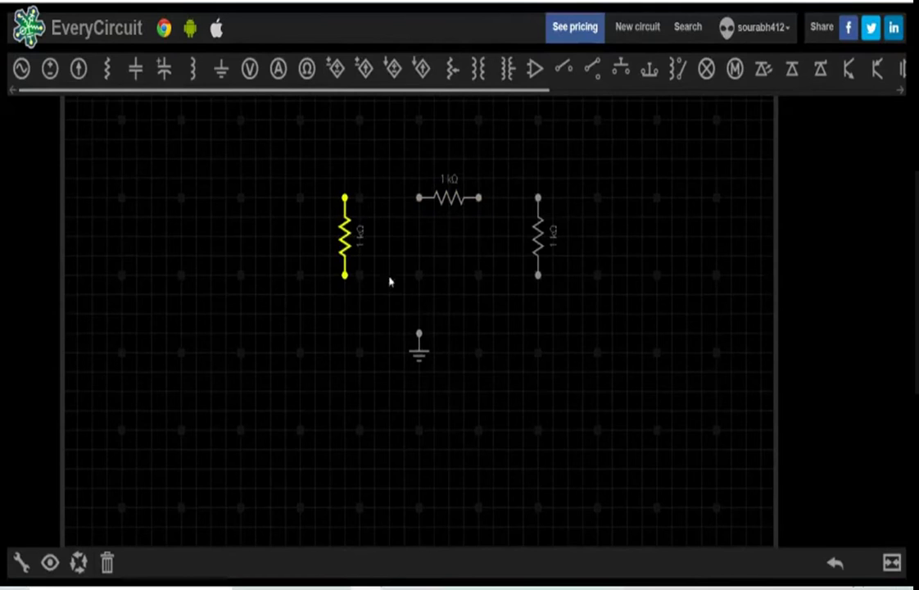
pyautogui.click(21, 562)
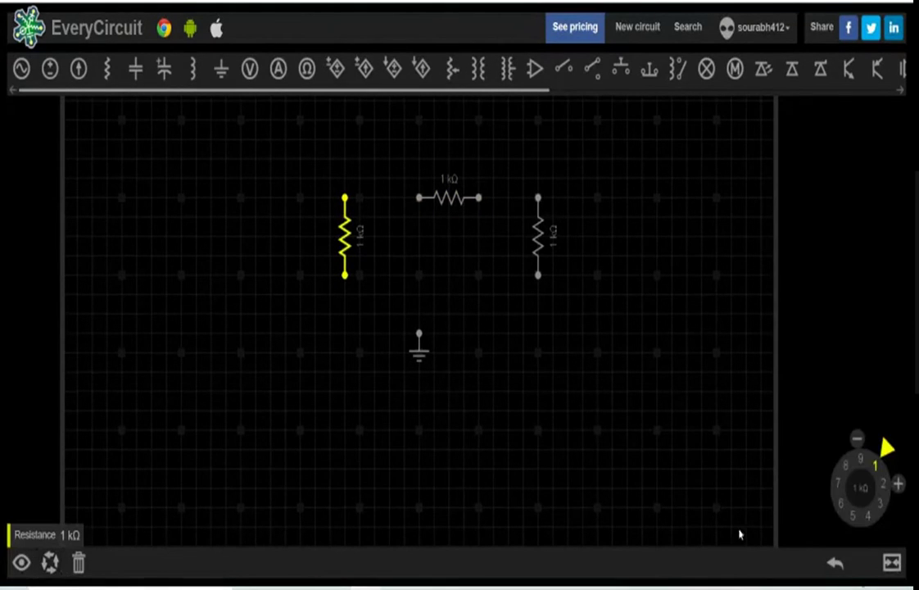
pyautogui.moveTo(885, 446)
pyautogui.mouseDown()
pyautogui.moveTo(810, 492)
pyautogui.moveTo(896, 494)
pyautogui.moveTo(897, 472)
pyautogui.moveTo(844, 455)
pyautogui.moveTo(858, 537)
pyautogui.moveTo(898, 465)
pyautogui.moveTo(840, 440)
pyautogui.moveTo(857, 537)
pyautogui.moveTo(890, 453)
pyautogui.moveTo(897, 479)
pyautogui.mouseUp()
pyautogui.click(449, 197)
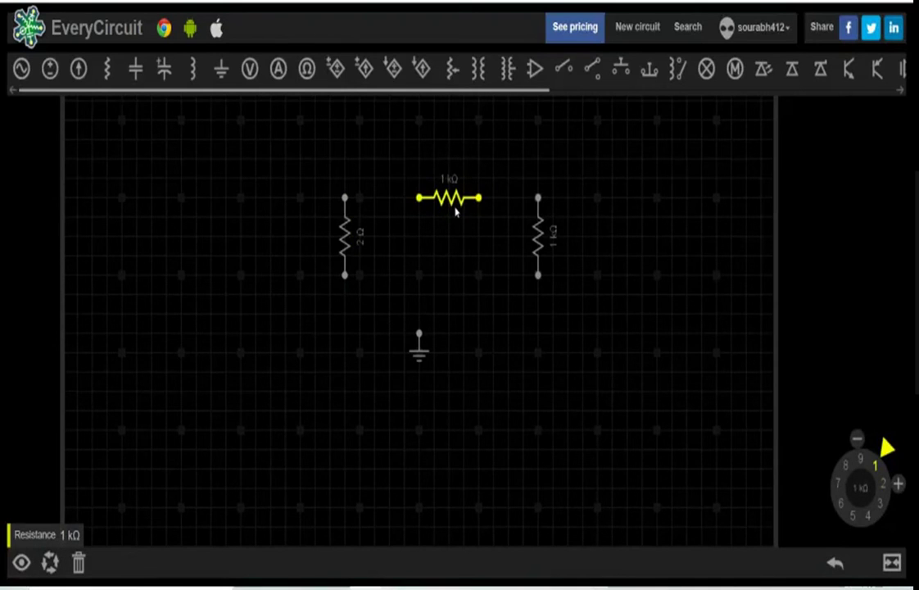
pyautogui.moveTo(886, 447); pyautogui.dragTo(850, 523)
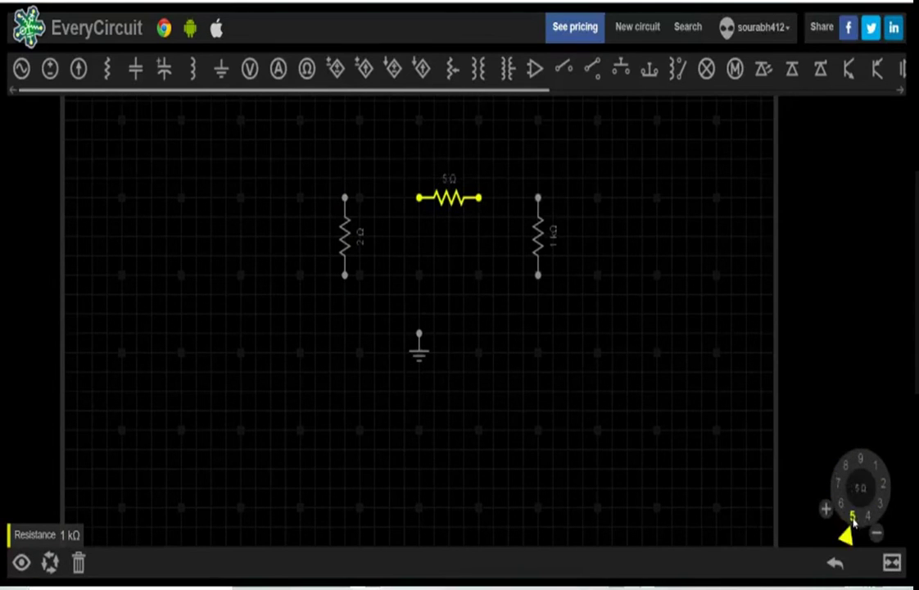
pyautogui.click(540, 253)
pyautogui.moveTo(887, 446); pyautogui.dragTo(870, 524)
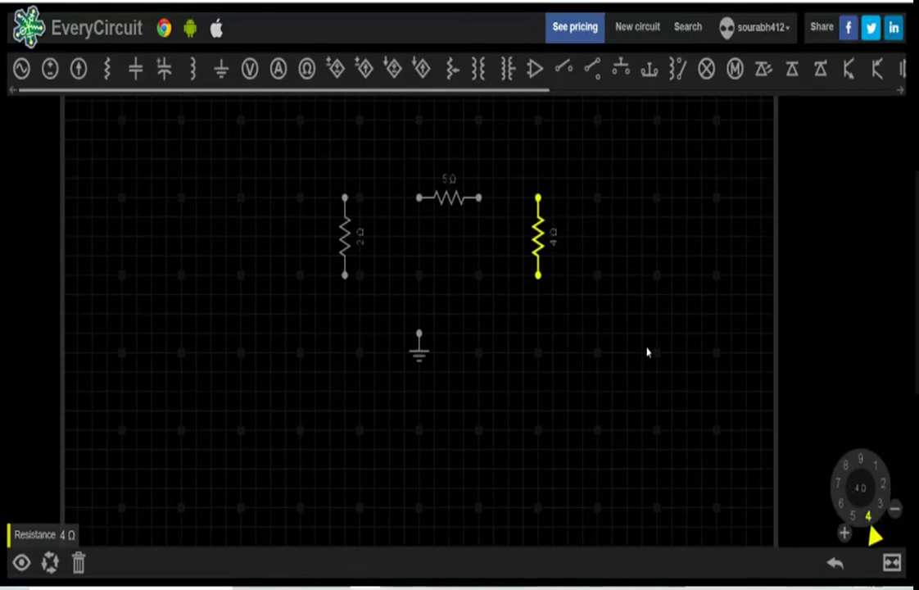
# Step: Wire the 5 Ω resistor between the upper ends of the 2 Ω and 4 Ω resistors
pyautogui.click(346, 198)
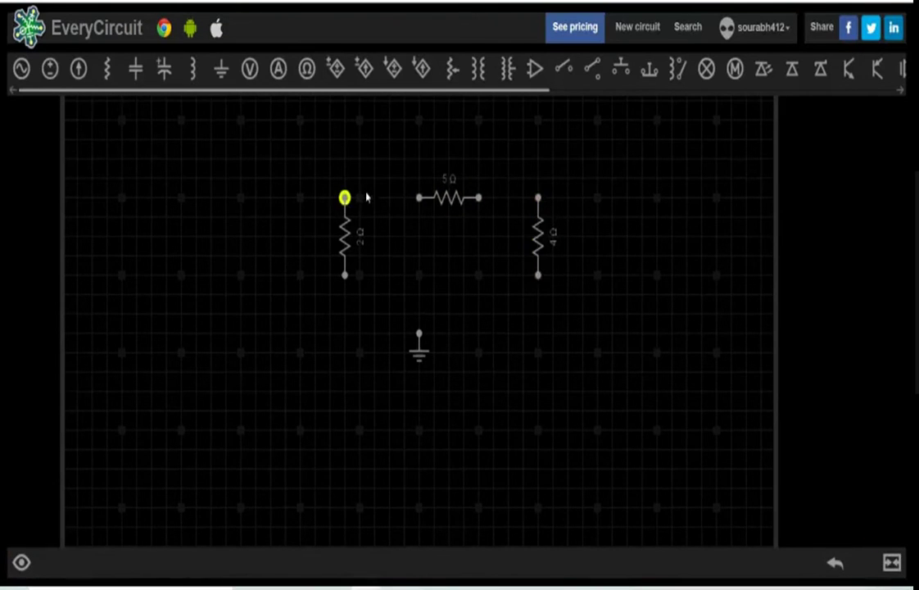
pyautogui.click(420, 198)
pyautogui.click(479, 199)
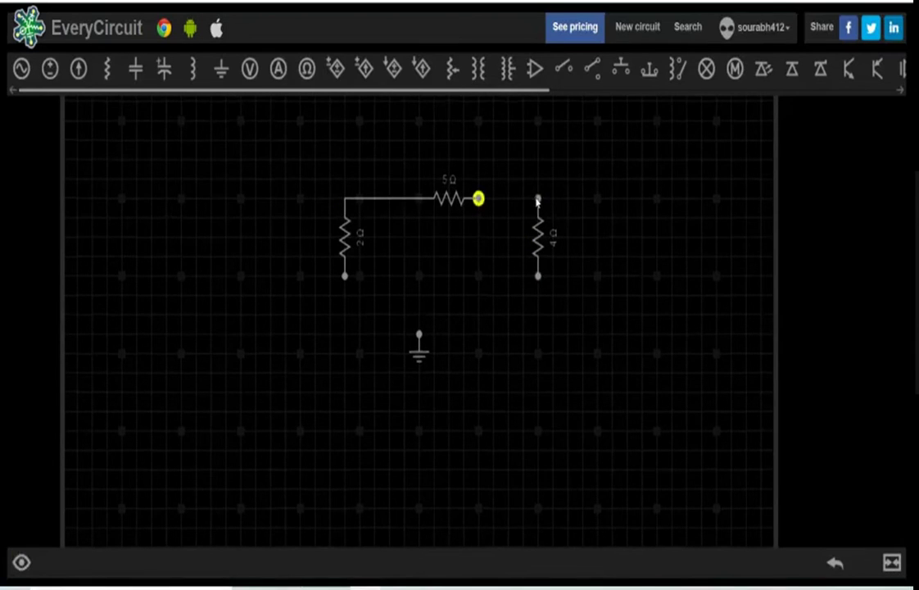
pyautogui.click(537, 199)
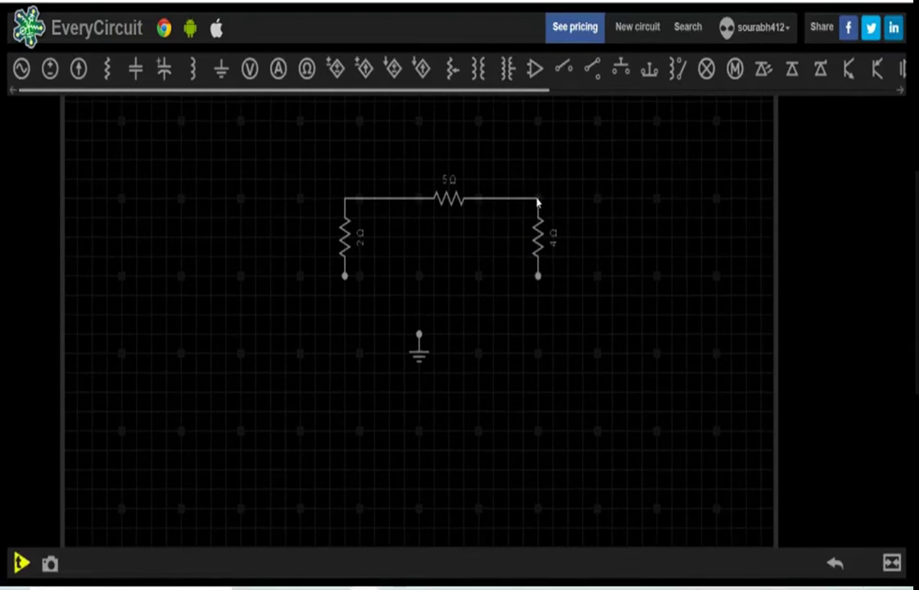
# Step: Add two voltage sources, one beside the 2 Ω resistor and one beside the 4 Ω resistor, outside the π network
pyautogui.click(50, 68)
pyautogui.click(50, 69)
pyautogui.click(92, 139)
pyautogui.moveTo(91, 139); pyautogui.dragTo(254, 257)
pyautogui.moveTo(151, 146); pyautogui.dragTo(641, 244)
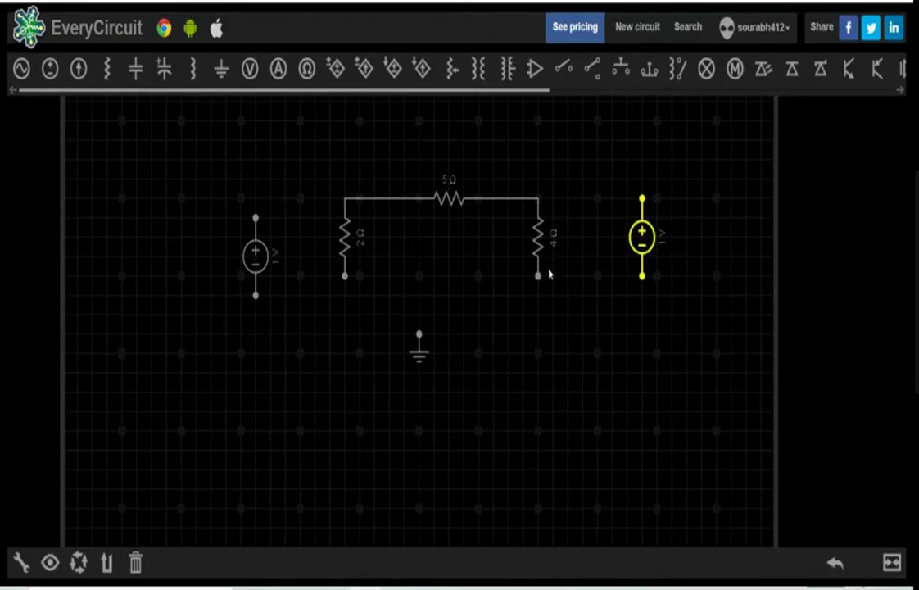
# Step: Set the source beside the 2 Ω resistor to 4 V and the one beside the 4 Ω resistor to 7 V
pyautogui.click(245, 261)
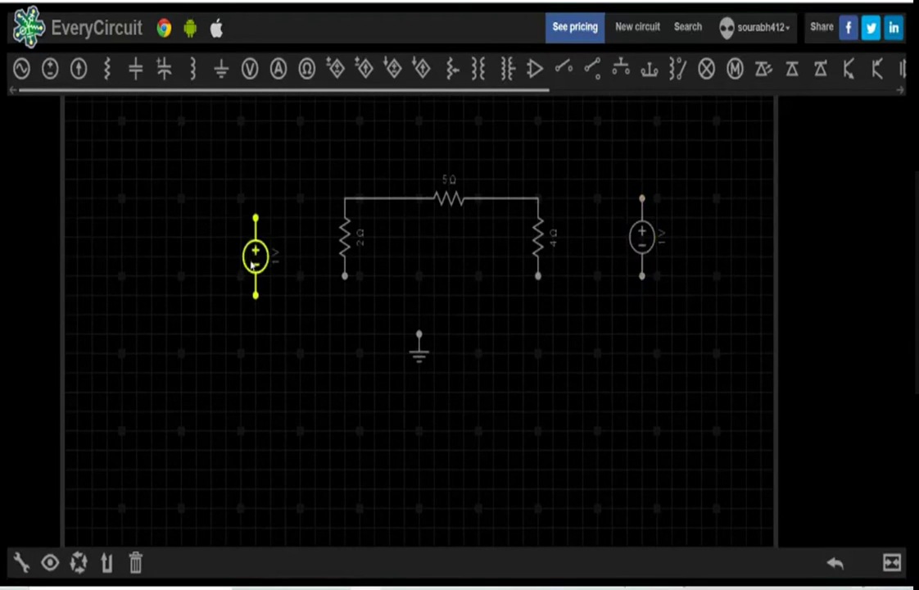
pyautogui.click(20, 562)
pyautogui.click(898, 490)
pyautogui.moveTo(899, 490); pyautogui.dragTo(844, 532)
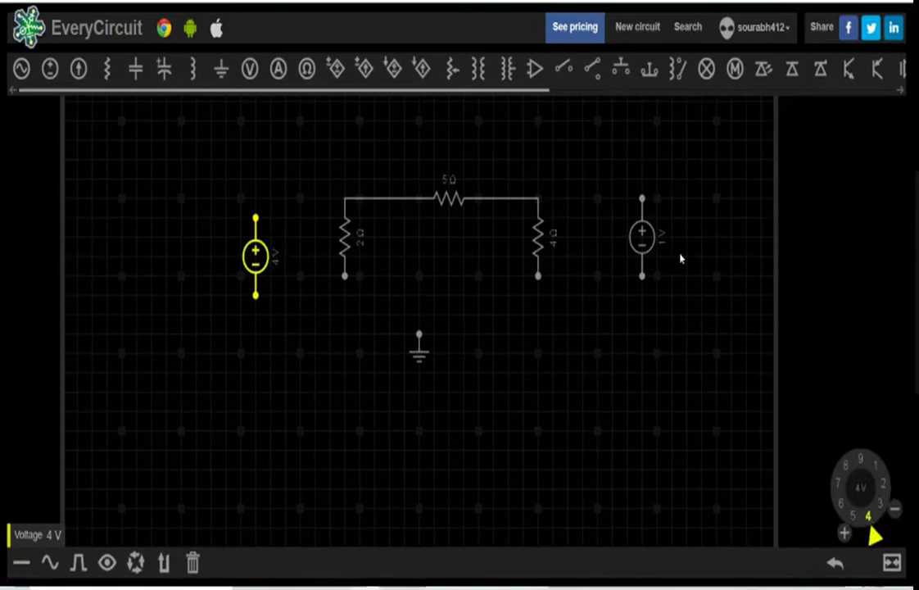
pyautogui.click(642, 238)
pyautogui.moveTo(898, 486); pyautogui.dragTo(833, 483)
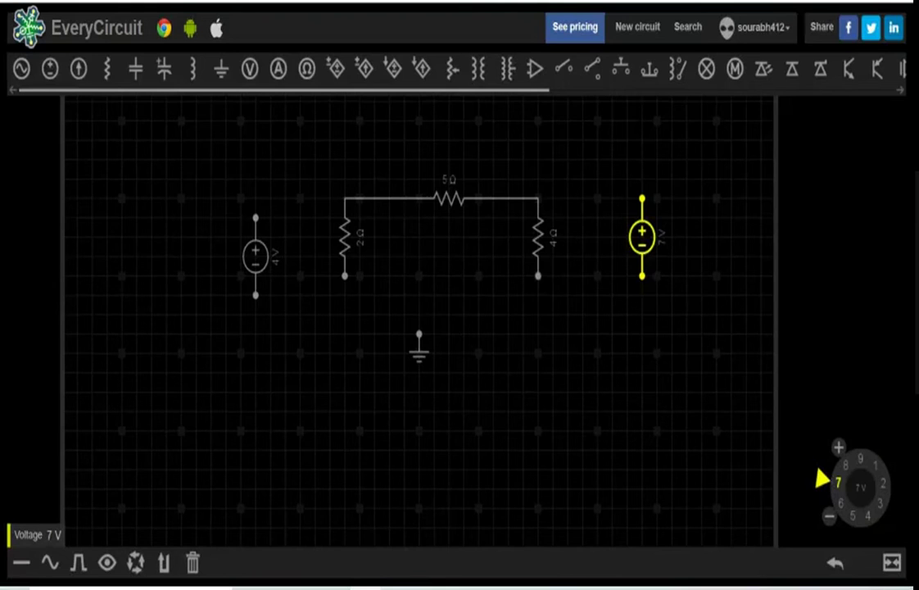
# Step: Wire the 4 V source across the 2 Ω resistor and connect their lower node to the ground
pyautogui.click(255, 218)
pyautogui.click(344, 199)
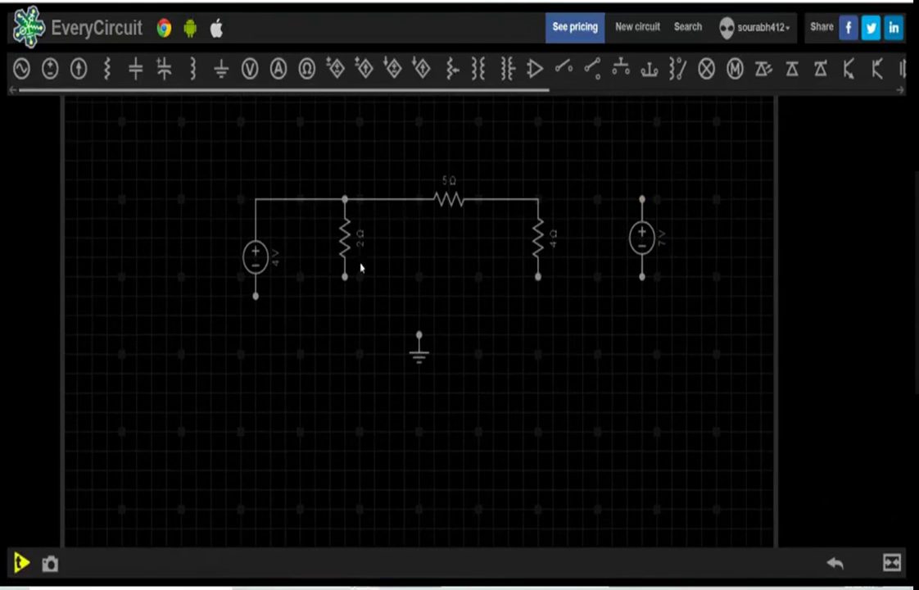
pyautogui.click(256, 297)
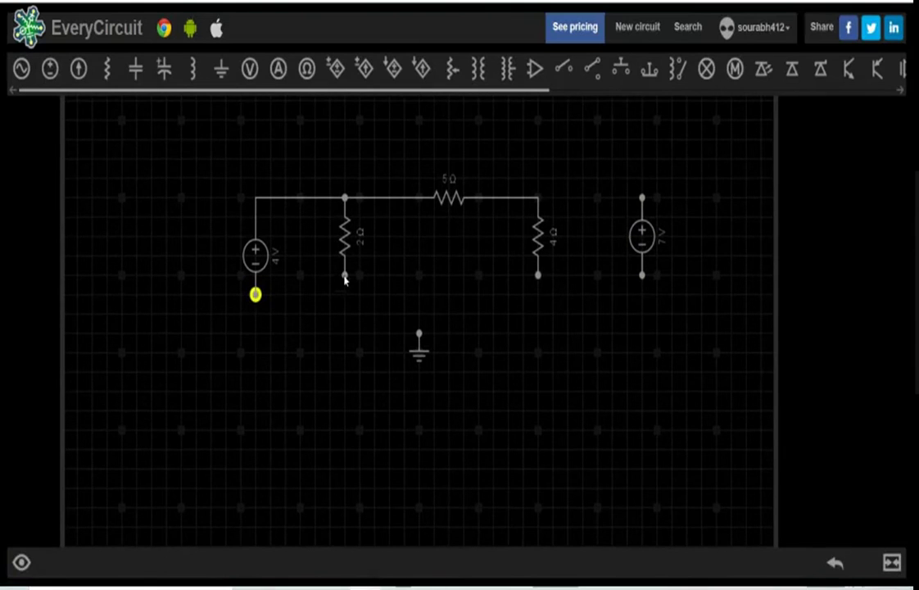
pyautogui.click(345, 277)
pyautogui.click(345, 295)
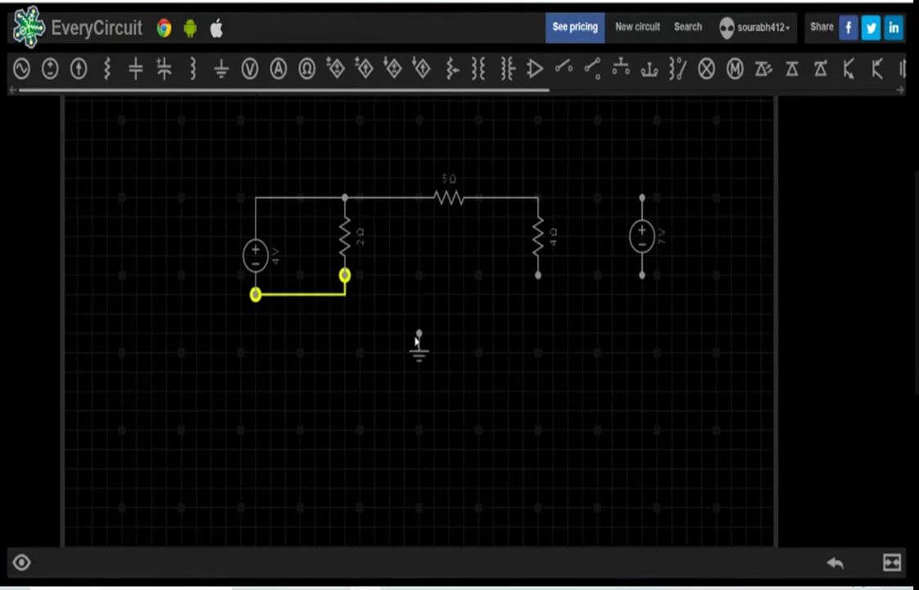
pyautogui.click(419, 336)
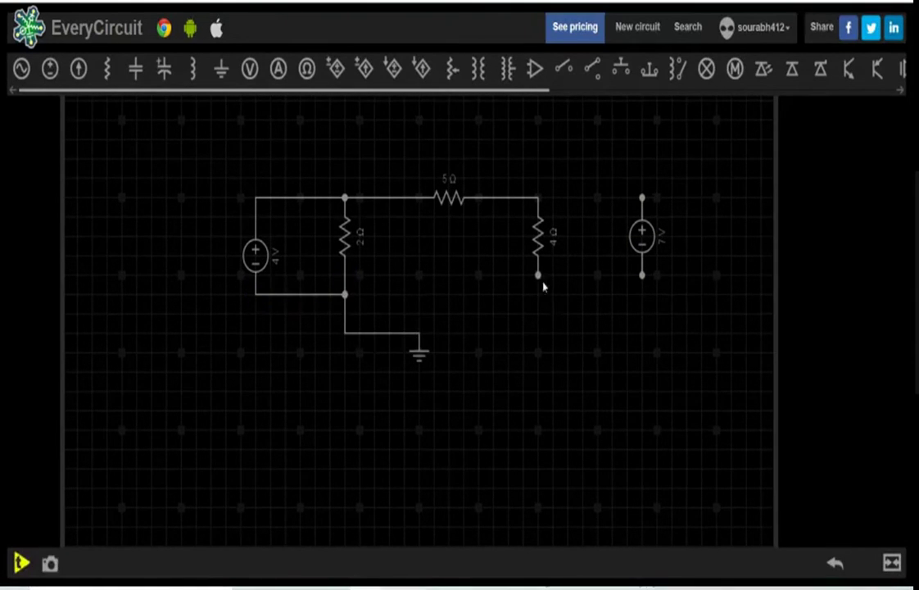
# Step: Connect the lower end of the 4 Ω resistor to the ground and wire the 7 V source across that resistor
pyautogui.click(538, 275)
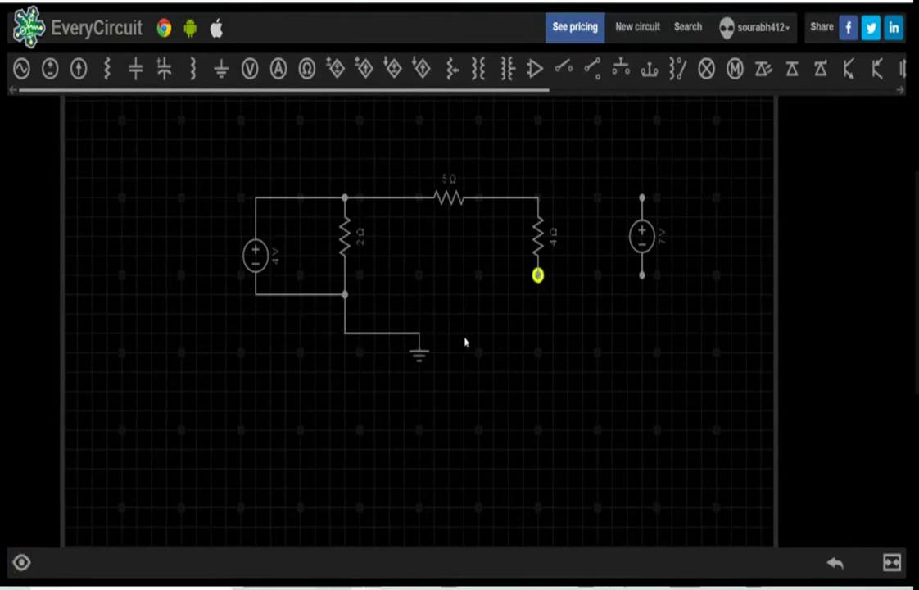
pyautogui.click(419, 336)
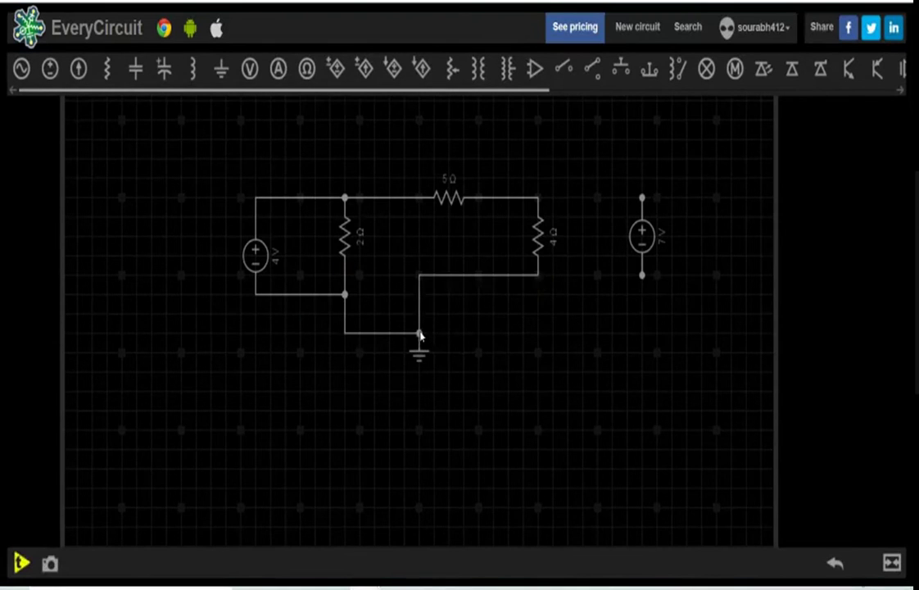
pyautogui.click(537, 199)
pyautogui.click(642, 197)
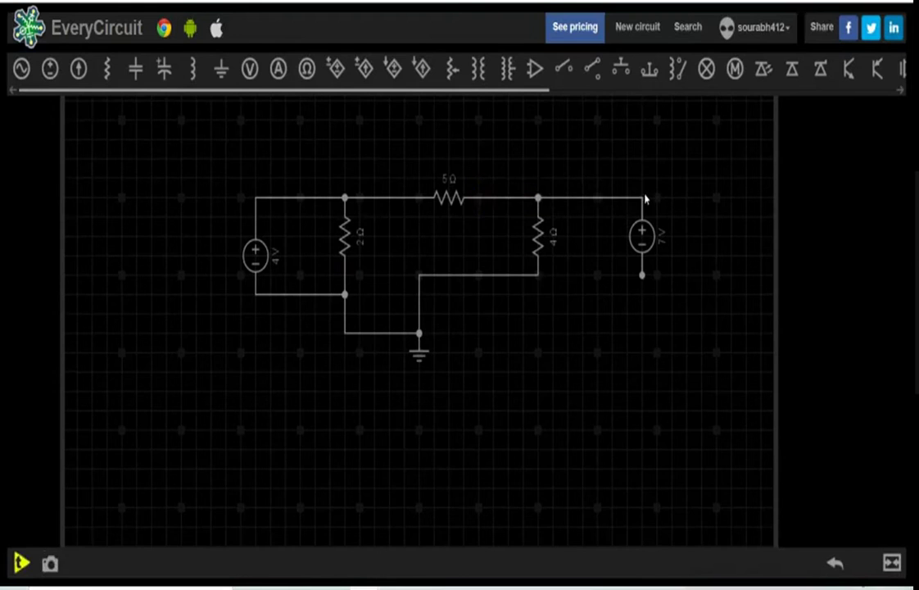
pyautogui.click(539, 276)
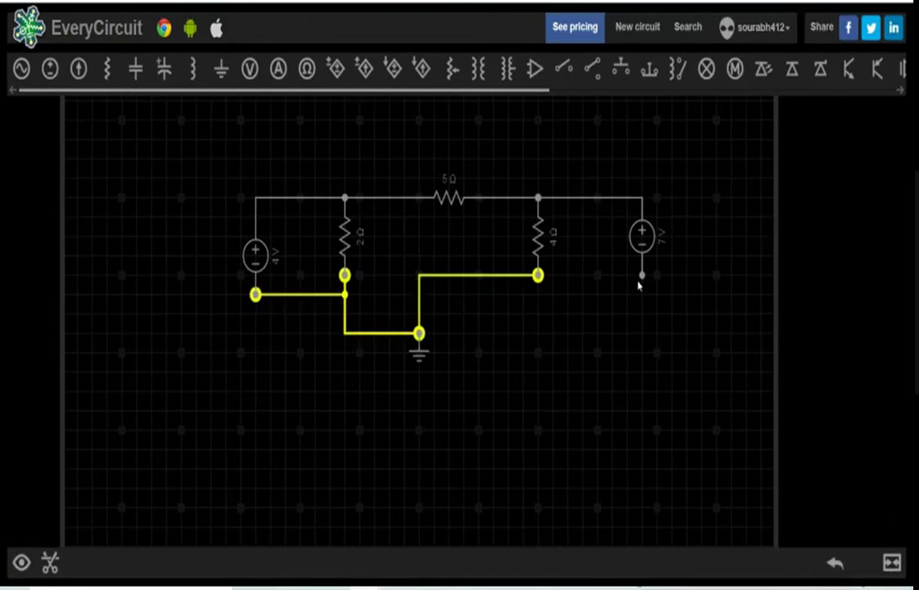
pyautogui.click(642, 277)
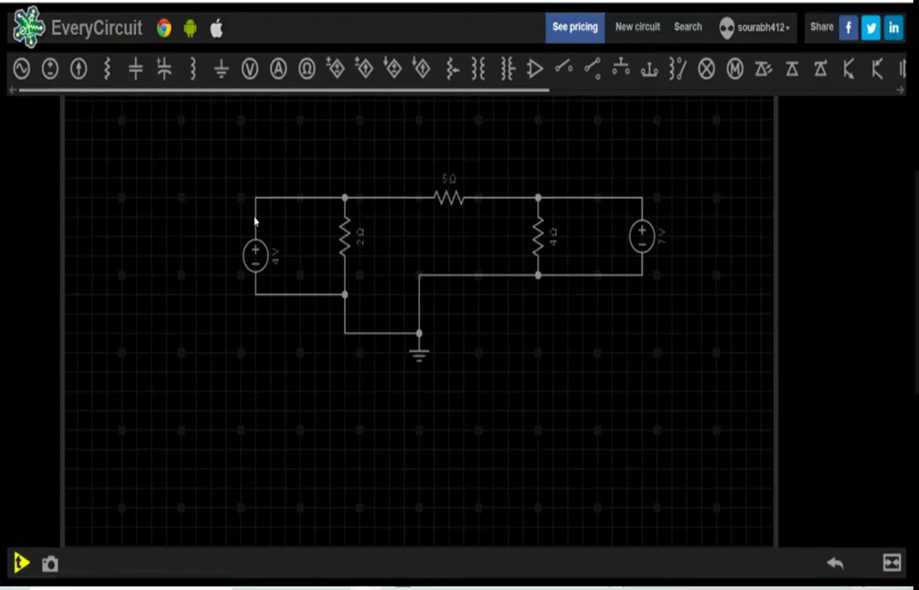
# Step: Delete the 7 V source from the output port
pyautogui.click(644, 244)
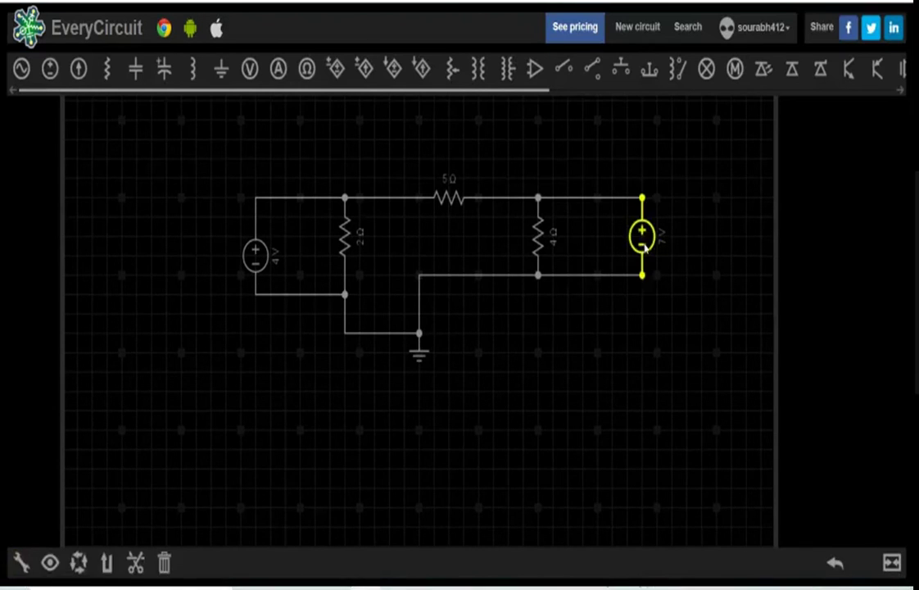
pyautogui.click(166, 564)
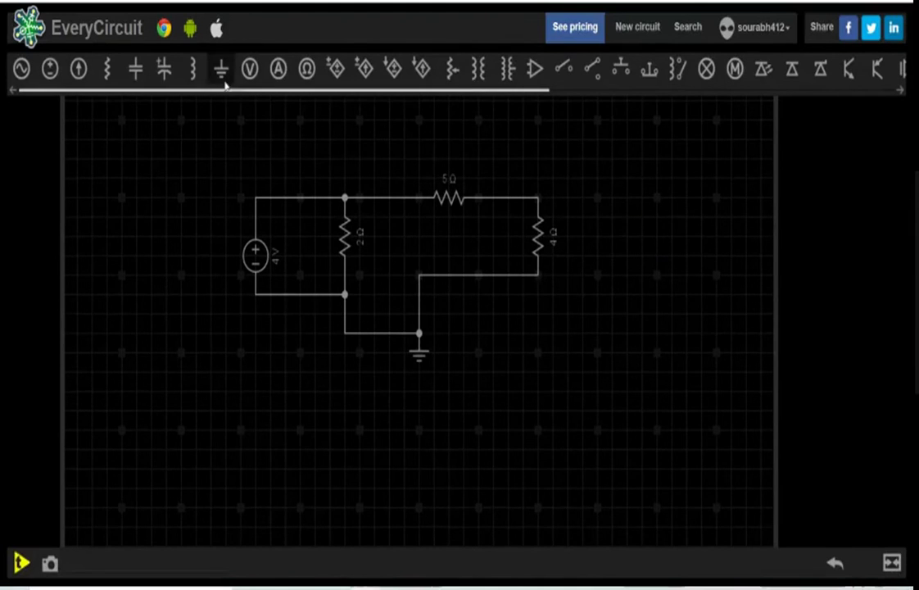
pyautogui.click(51, 72)
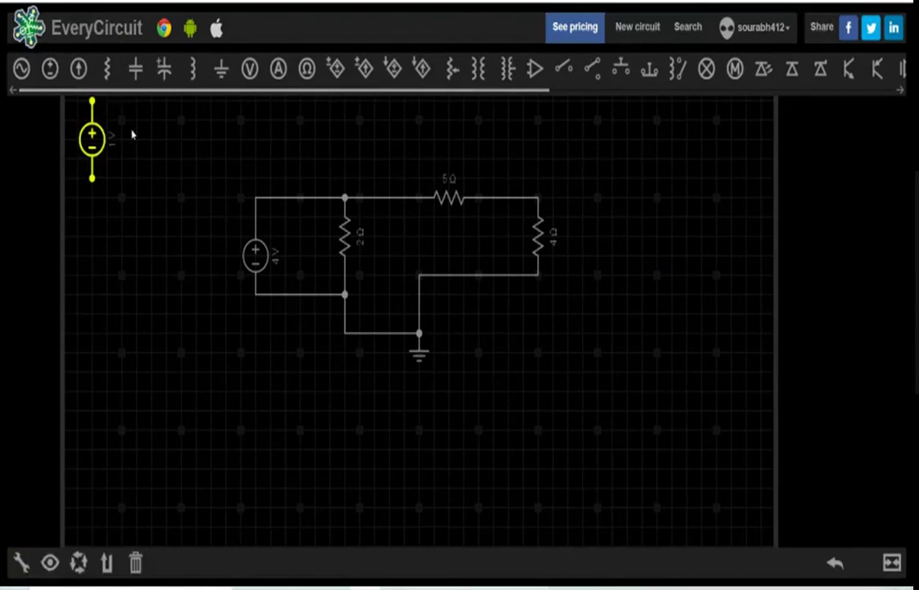
pyautogui.moveTo(90, 137); pyautogui.dragTo(645, 239)
pyautogui.click(538, 201)
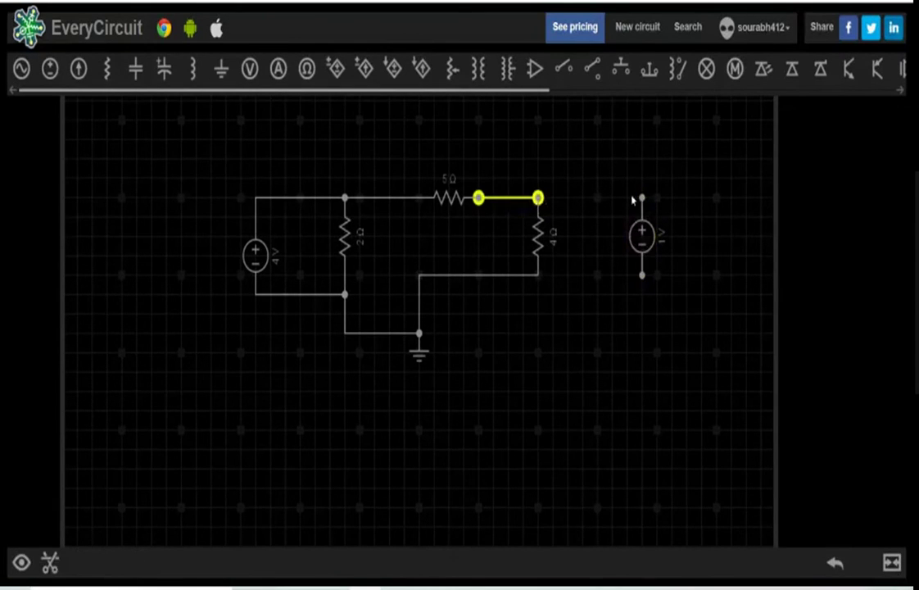
pyautogui.click(642, 198)
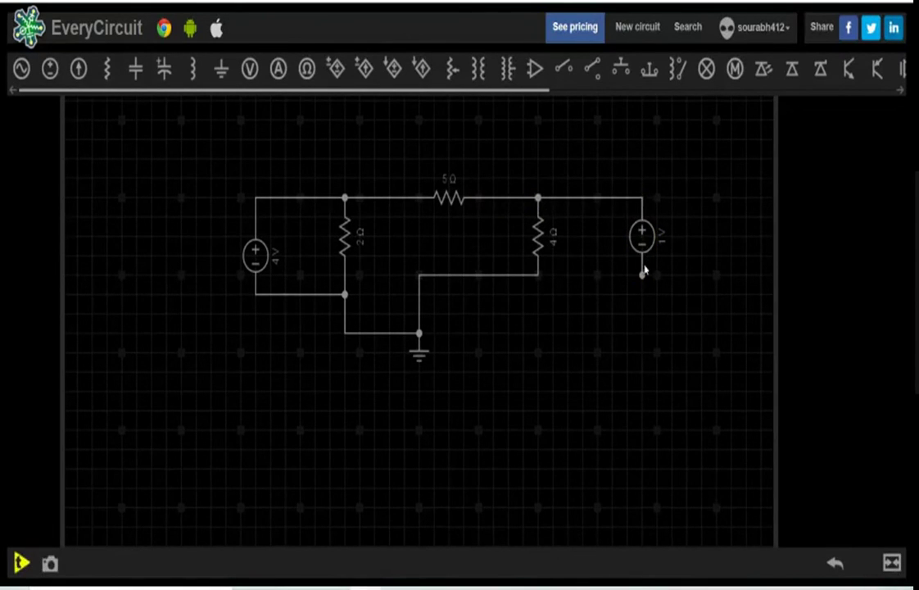
pyautogui.click(538, 275)
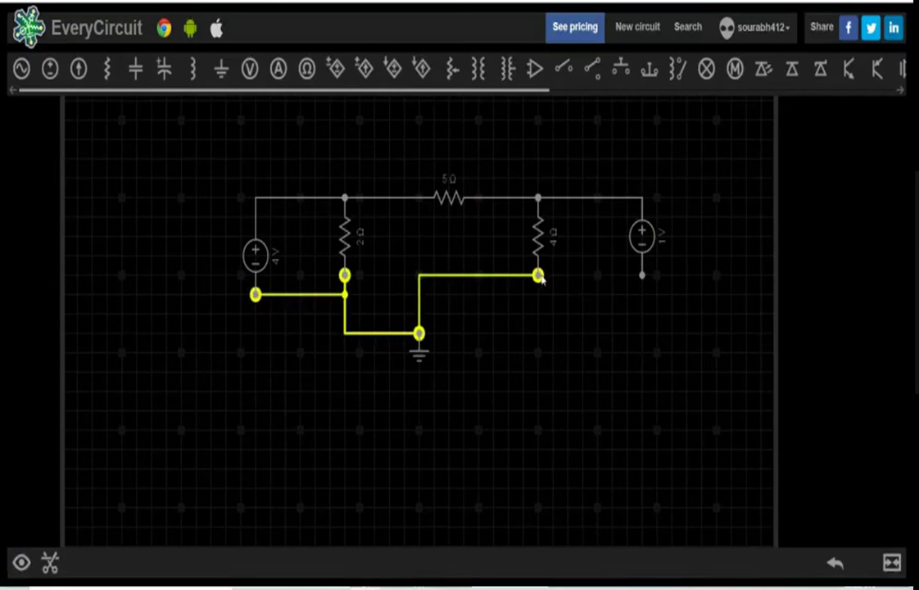
pyautogui.click(642, 277)
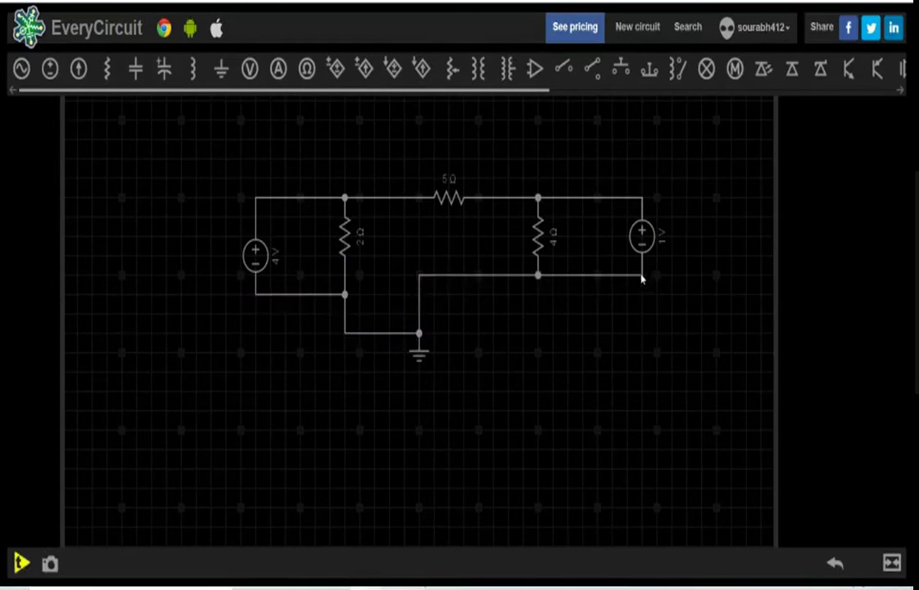
pyautogui.click(643, 233)
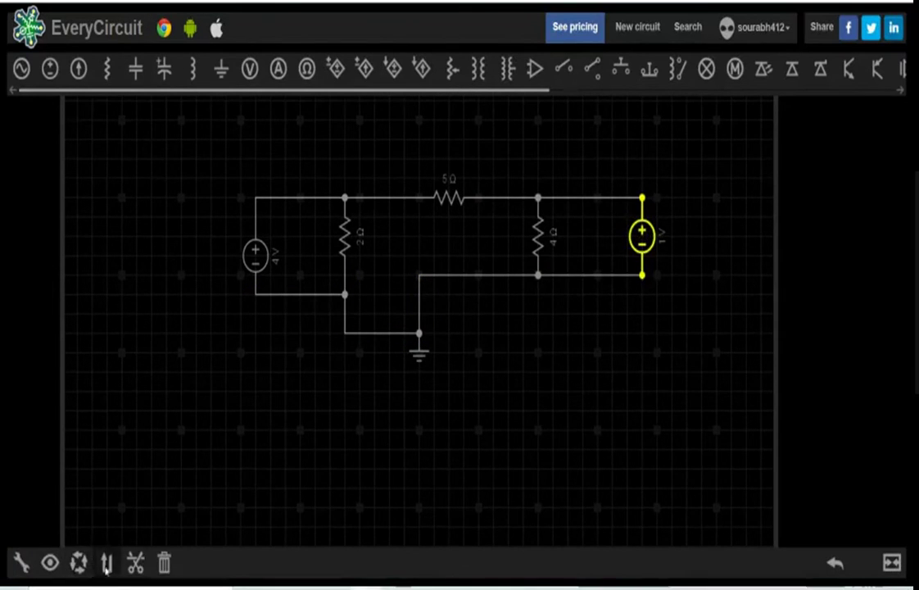
pyautogui.click(163, 563)
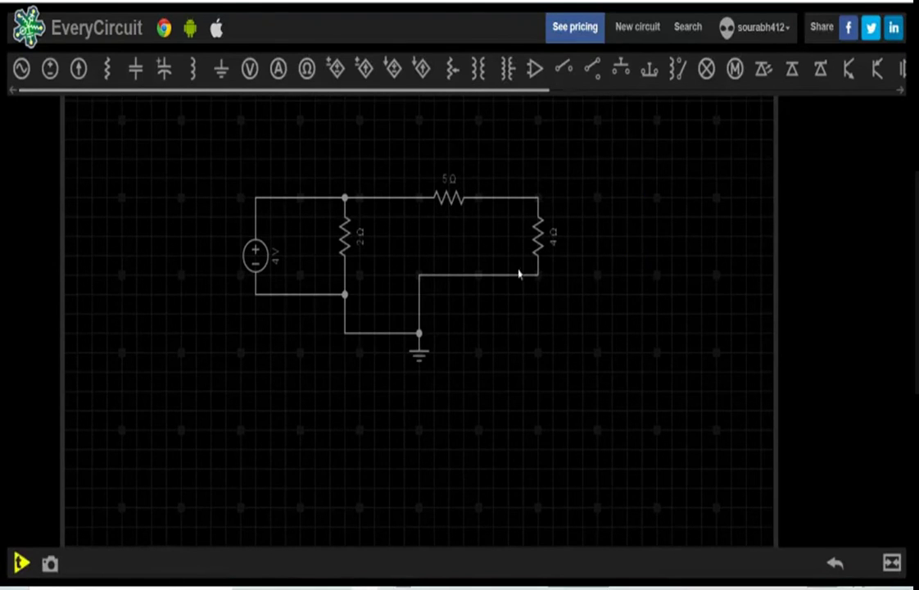
# Step: Short-circuit the 4 Ω resistor with a wire between its two ends and run the simulation
pyautogui.click(525, 197)
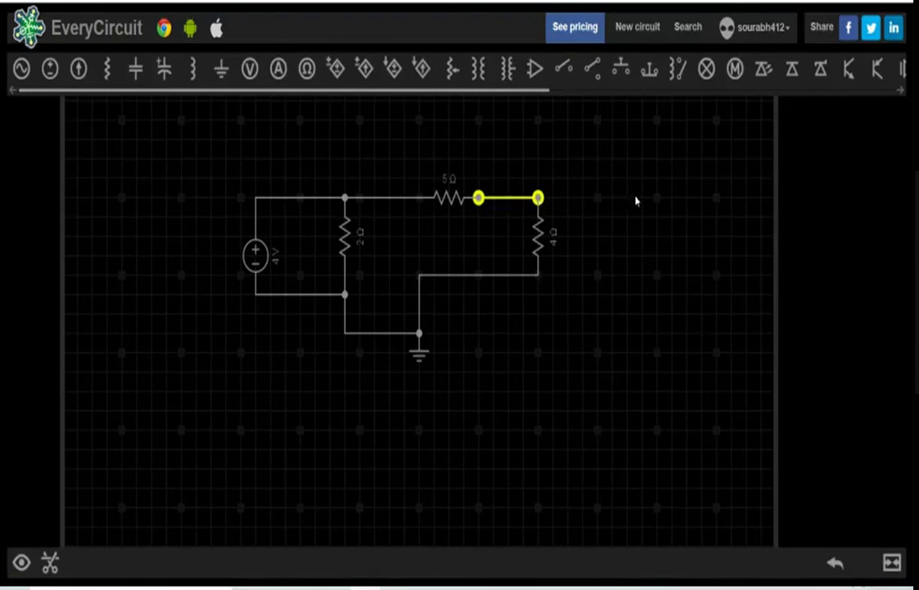
pyautogui.click(540, 280)
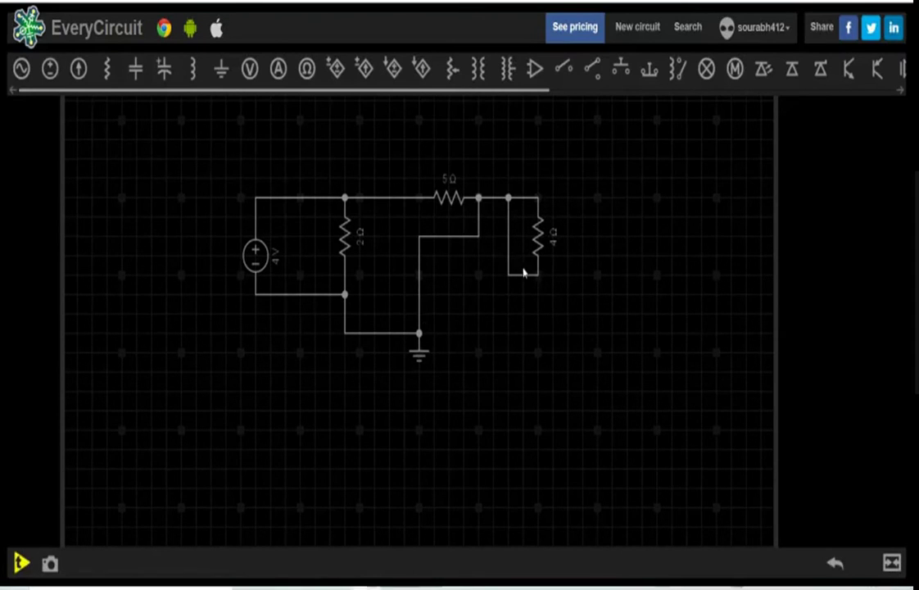
pyautogui.click(21, 563)
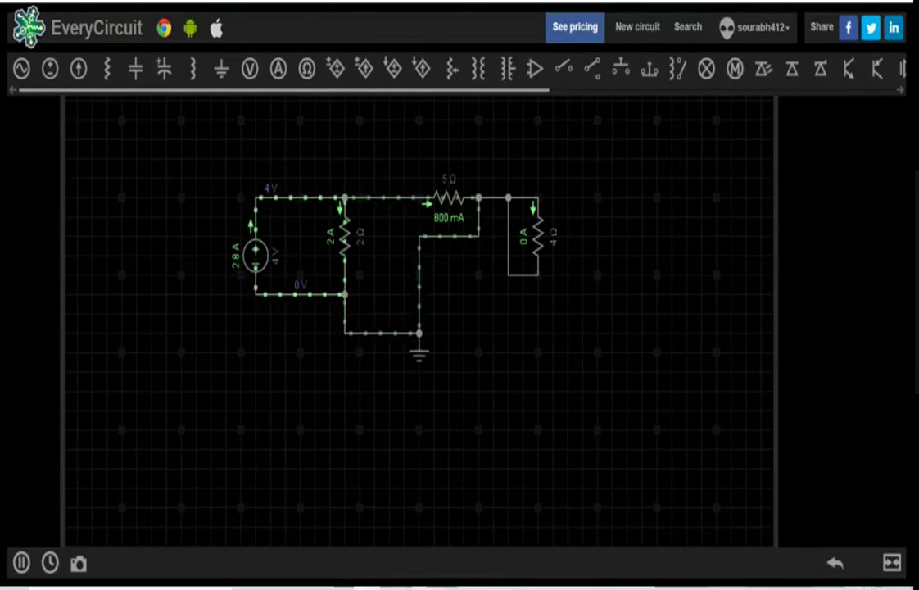
# Step: Switch to the PDF notes and handwrite 2.8/4 with an arrow to the 0.7 entry, marking a short across the output port
pyautogui.moveTo(424, 588)
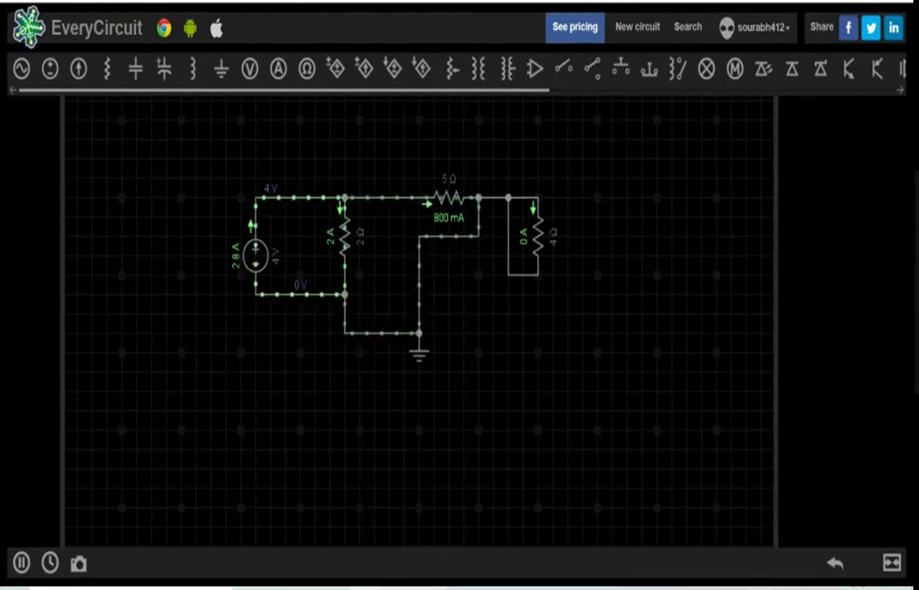
pyautogui.click(424, 588)
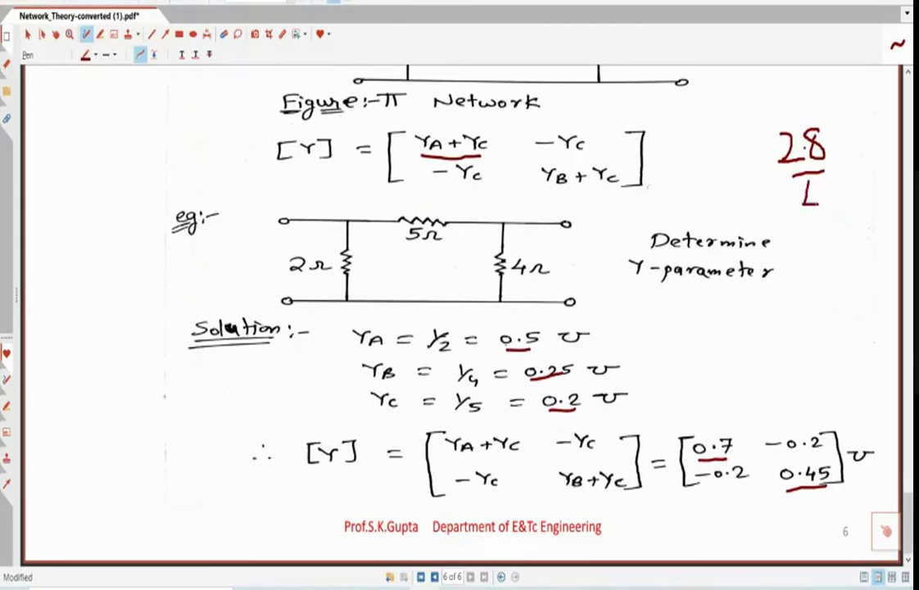
pyautogui.moveTo(805, 238)
pyautogui.mouseDown()
pyautogui.moveTo(786, 311)
pyautogui.moveTo(752, 351)
pyautogui.mouseUp()
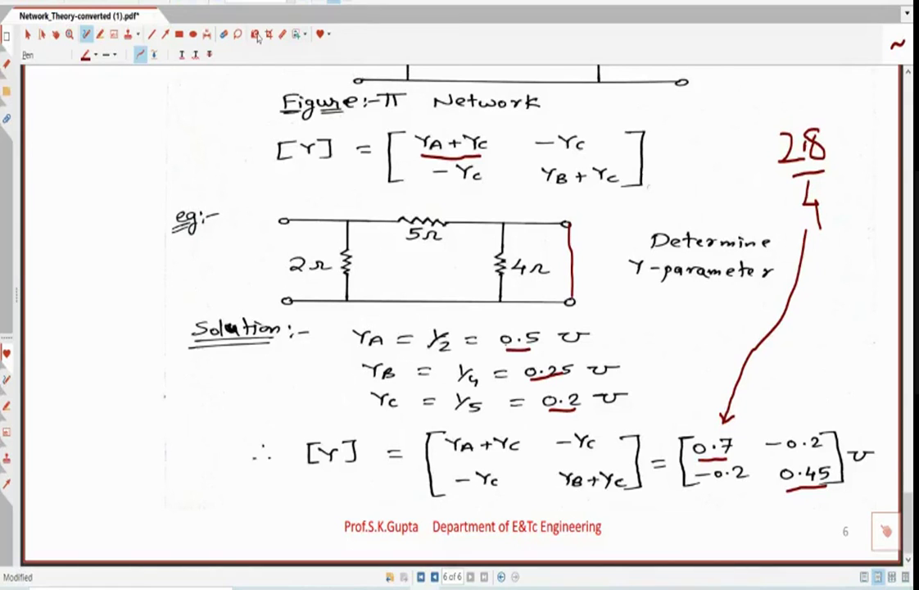
# Step: Erase the red short-circuit line from the output port of the example network and return to the Pen tool
pyautogui.click(224, 34)
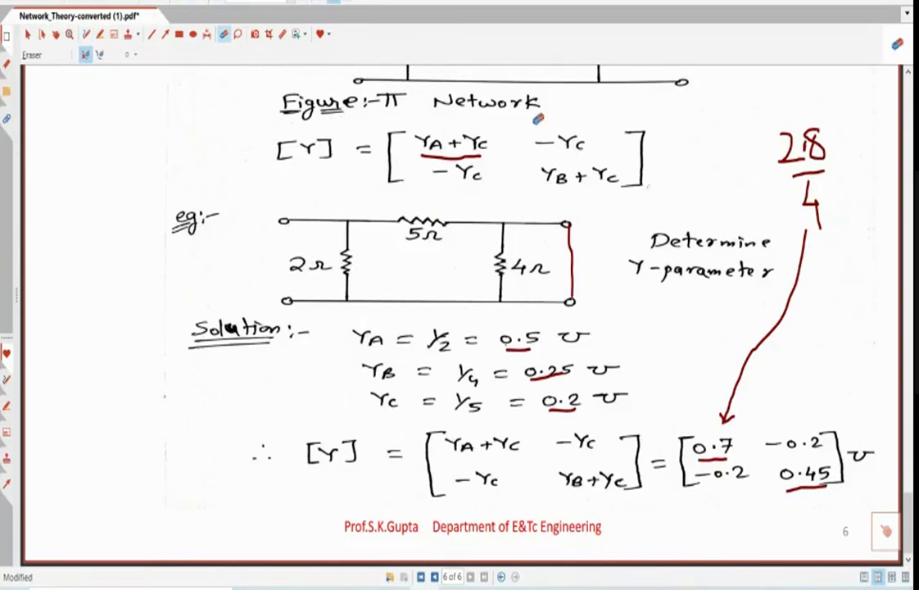
pyautogui.click(575, 247)
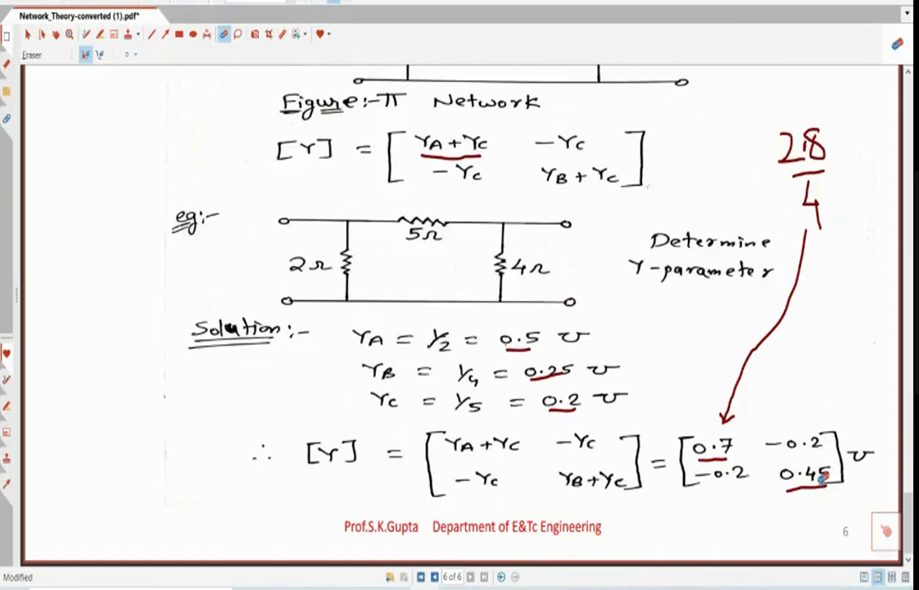
pyautogui.press('p')
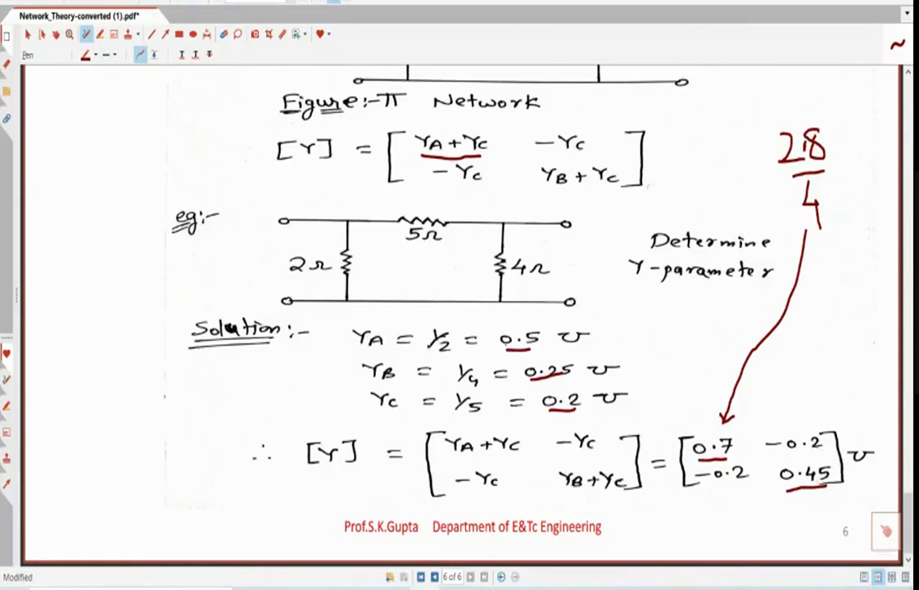
# Step: Switch back to EveryCircuit, remove the short across the 4 Ω resistor and rewire its lower end to the ground
pyautogui.click(303, 537)
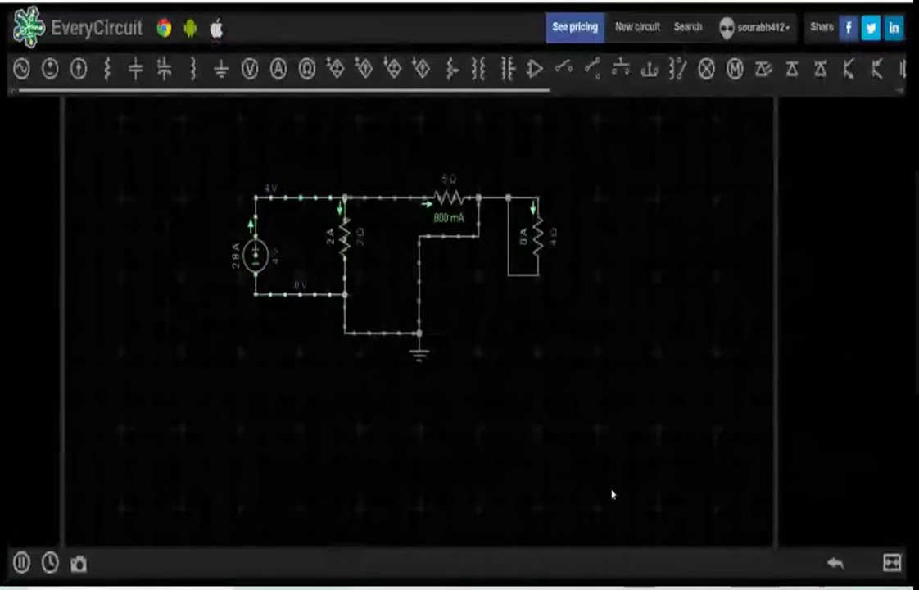
pyautogui.click(508, 230)
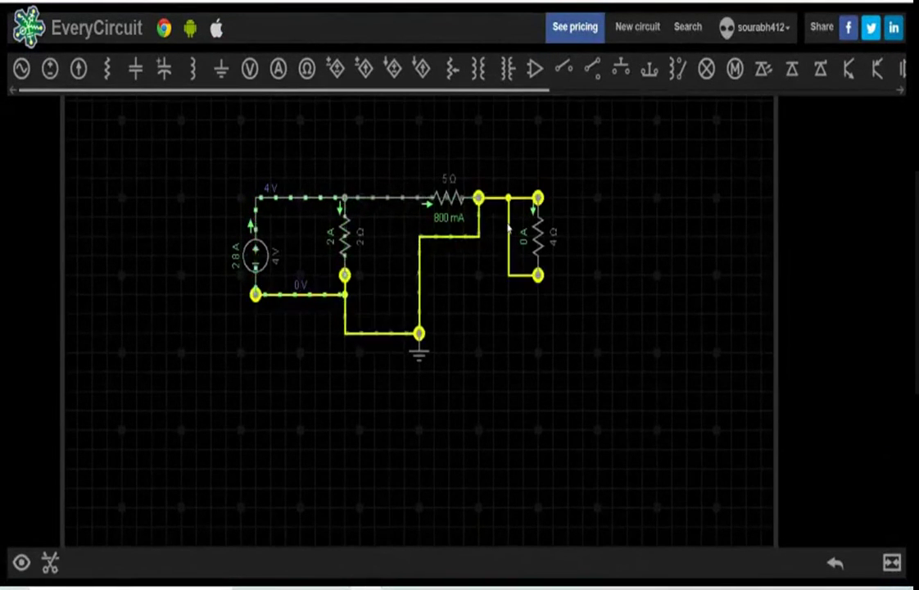
pyautogui.click(50, 562)
pyautogui.moveTo(256, 294); pyautogui.dragTo(419, 334)
pyautogui.moveTo(479, 197); pyautogui.dragTo(538, 199)
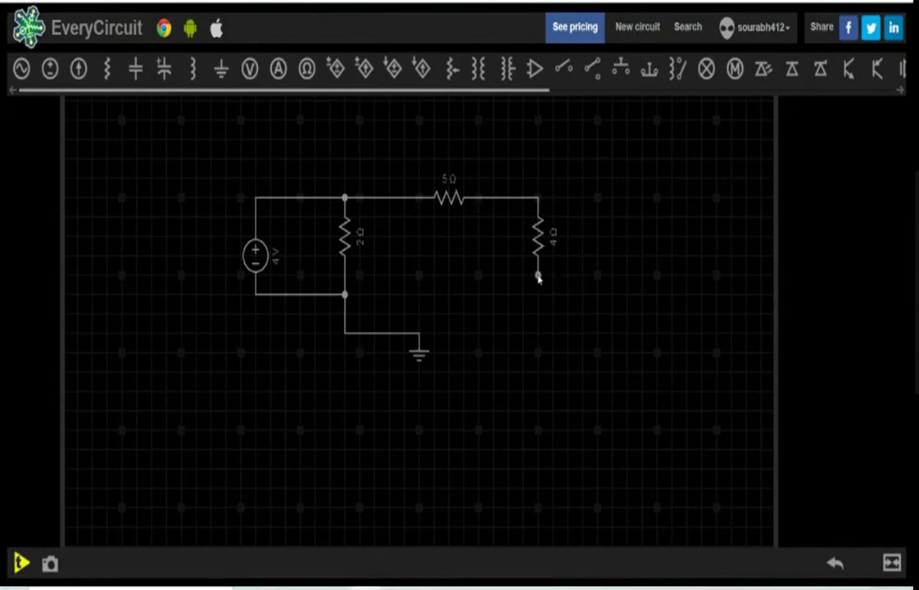
pyautogui.click(538, 274)
pyautogui.click(421, 335)
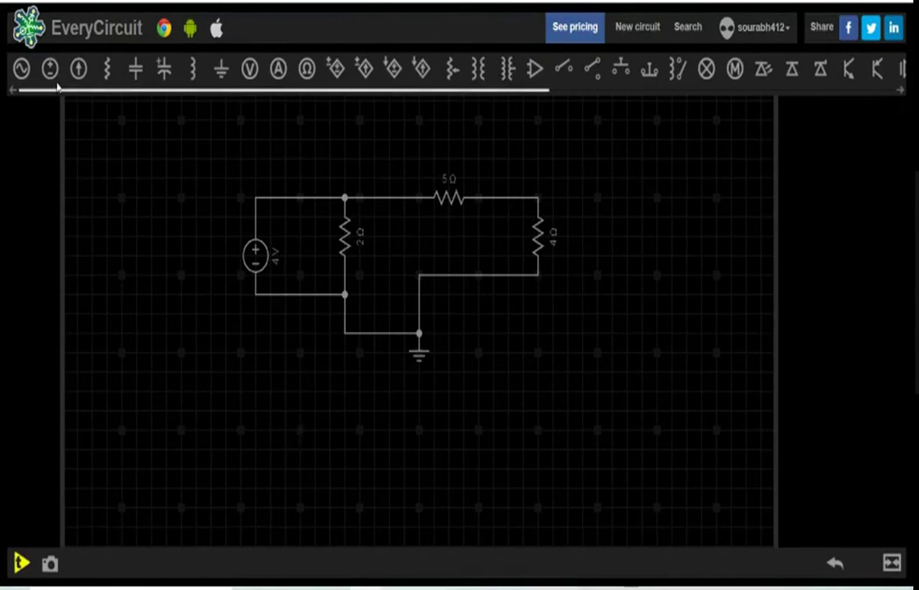
# Step: Add a voltage source beside the 4 Ω resistor, outside the π network, and set it to 7 V
pyautogui.moveTo(50, 69); pyautogui.dragTo(638, 262)
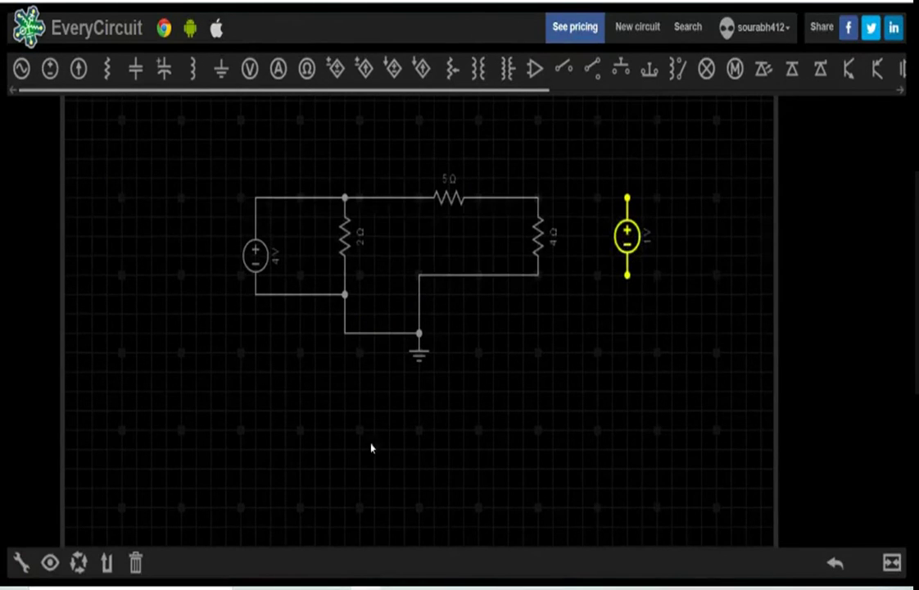
pyautogui.click(21, 562)
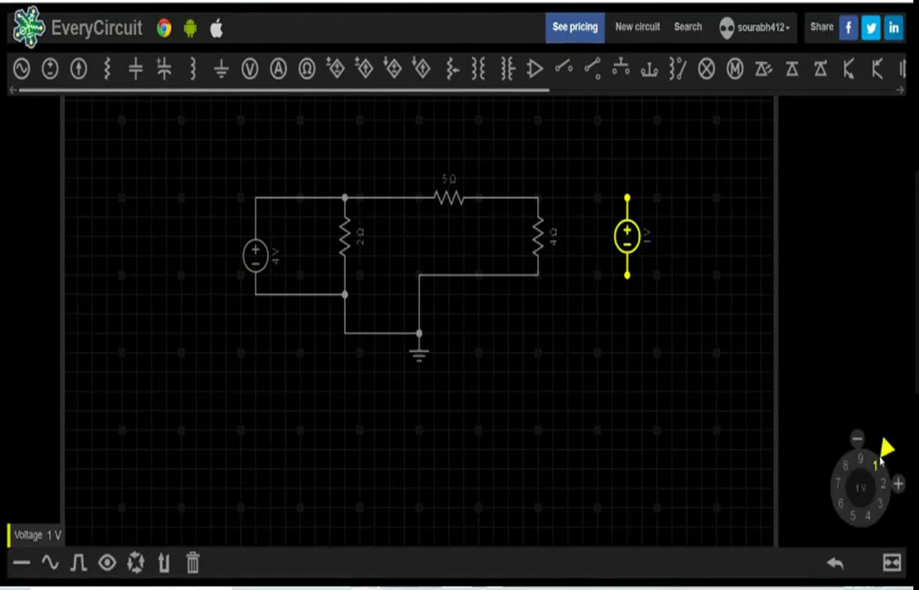
pyautogui.moveTo(883, 443)
pyautogui.mouseDown()
pyautogui.moveTo(888, 484)
pyautogui.moveTo(841, 508)
pyautogui.moveTo(839, 485)
pyautogui.mouseUp()
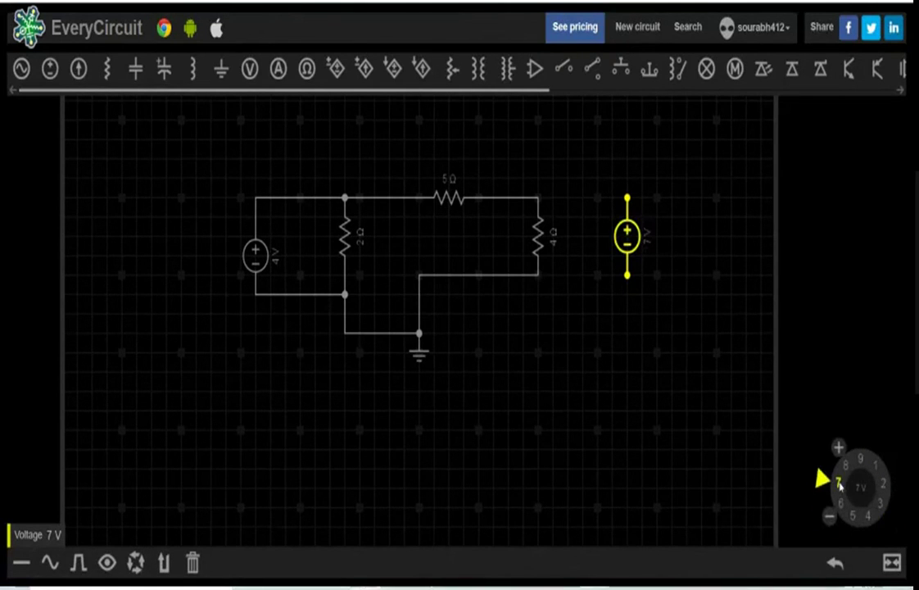
# Step: Wire the 7 V source in parallel with the 4 Ω resistor, connecting both its upper and lower terminals
pyautogui.click(538, 201)
pyautogui.moveTo(538, 201); pyautogui.dragTo(627, 197)
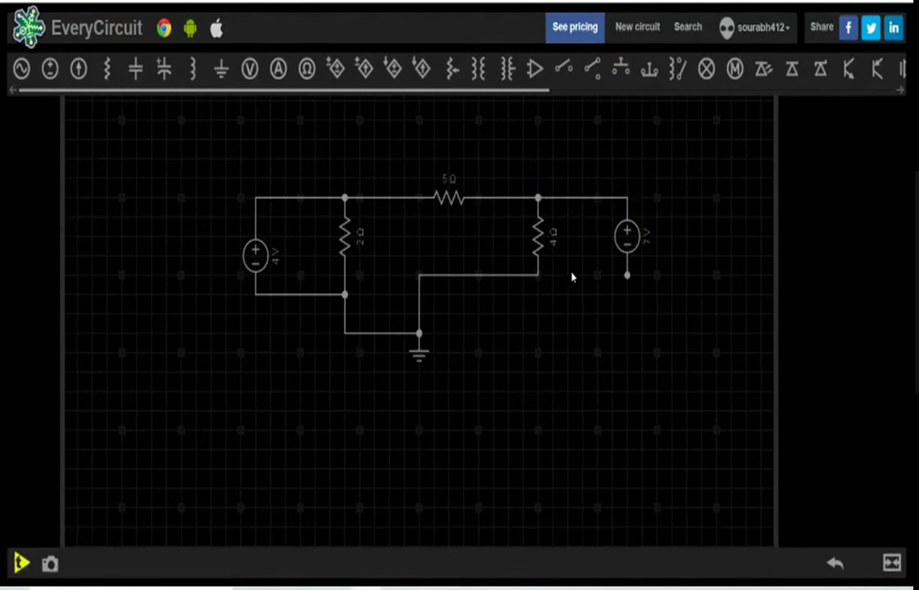
pyautogui.moveTo(538, 281); pyautogui.dragTo(629, 282)
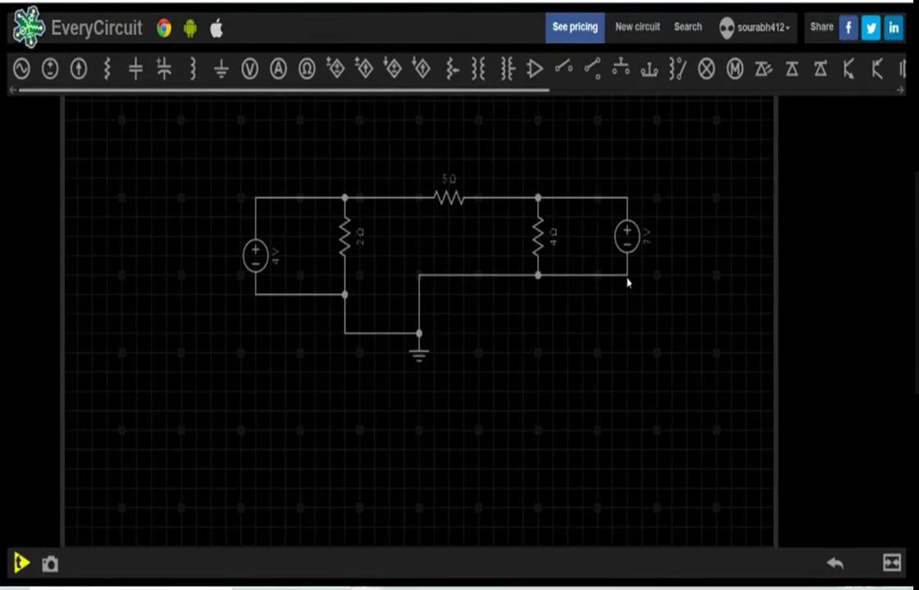
# Step: Disconnect the 4 V source from the 2 Ω resistor and delete it from the circuit
pyautogui.click(259, 251)
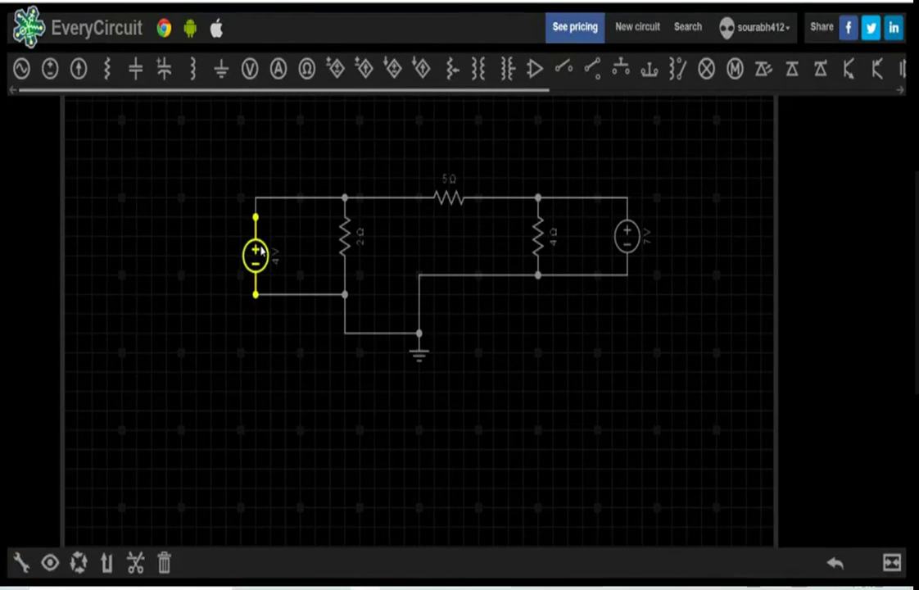
pyautogui.click(136, 561)
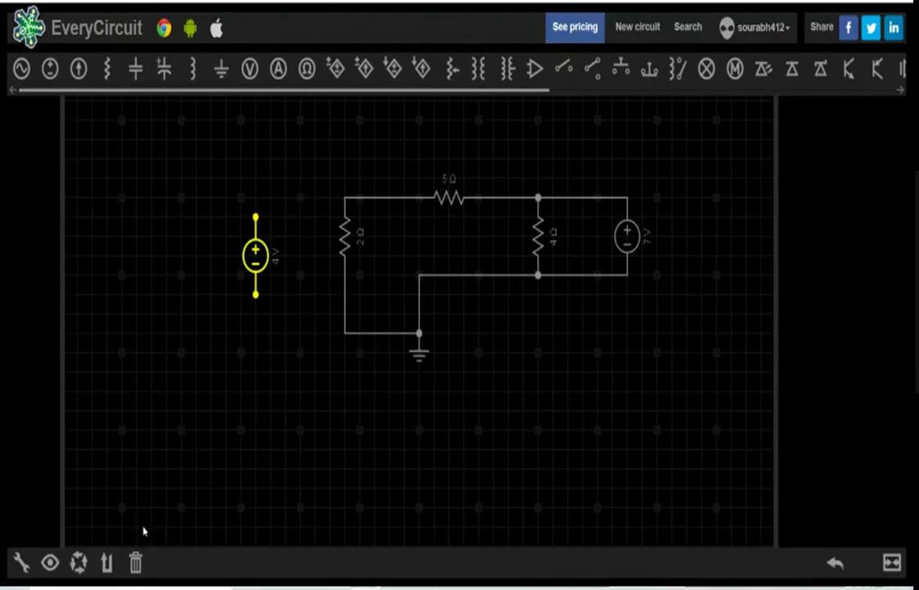
pyautogui.click(254, 264)
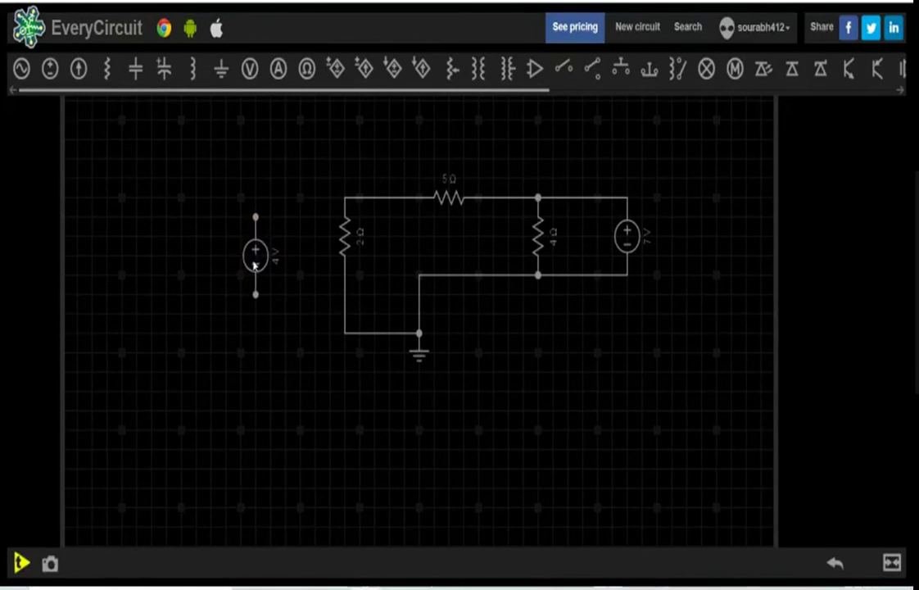
pyautogui.click(253, 269)
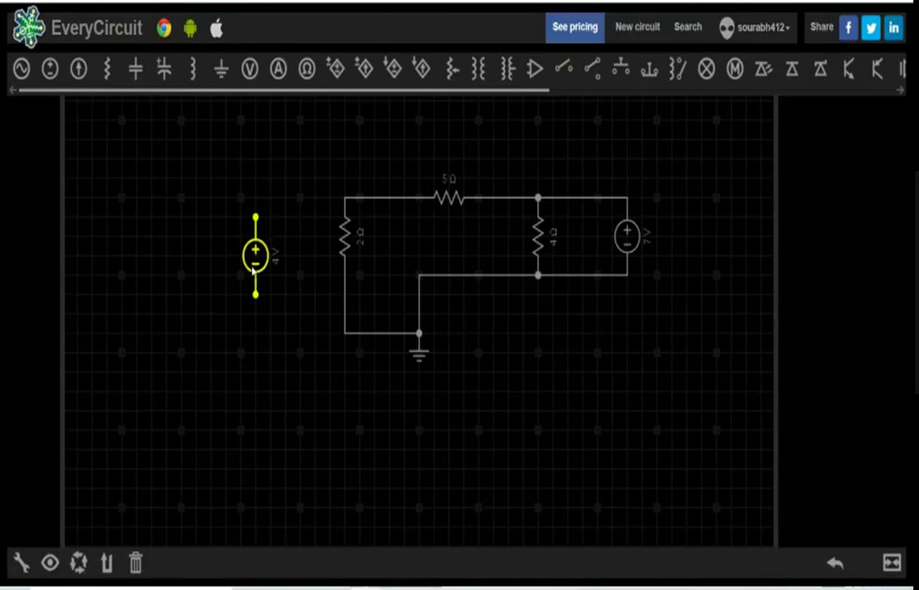
pyautogui.click(136, 563)
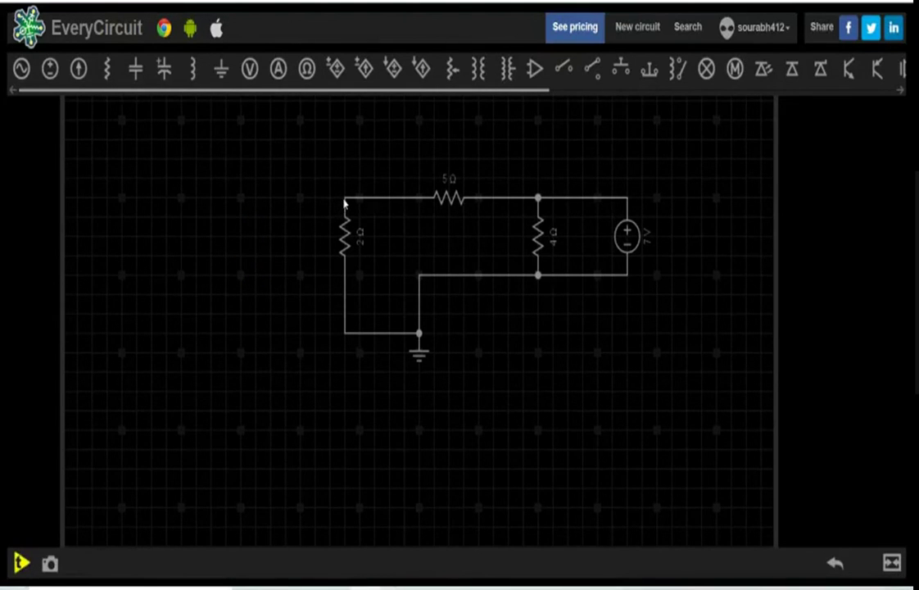
pyautogui.click(344, 200)
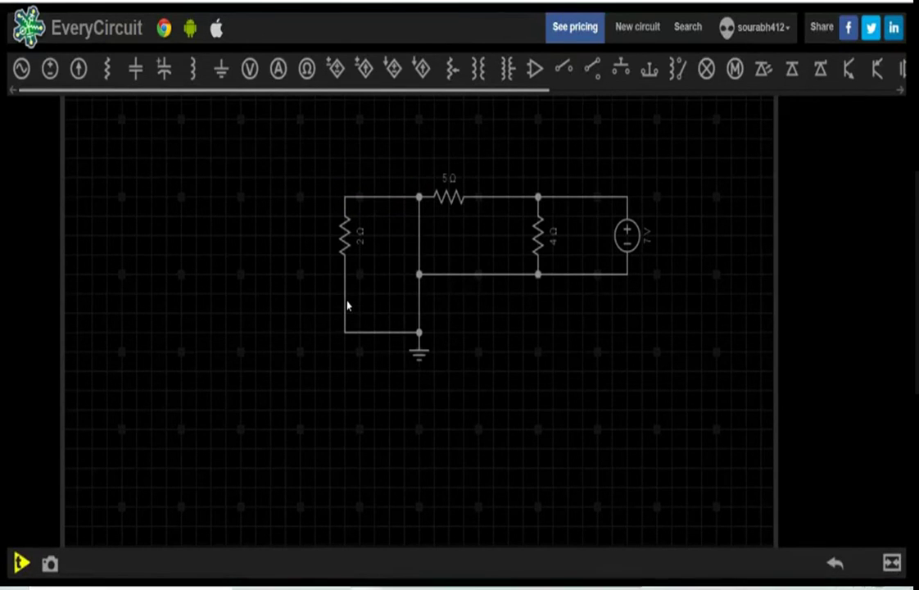
pyautogui.click(837, 567)
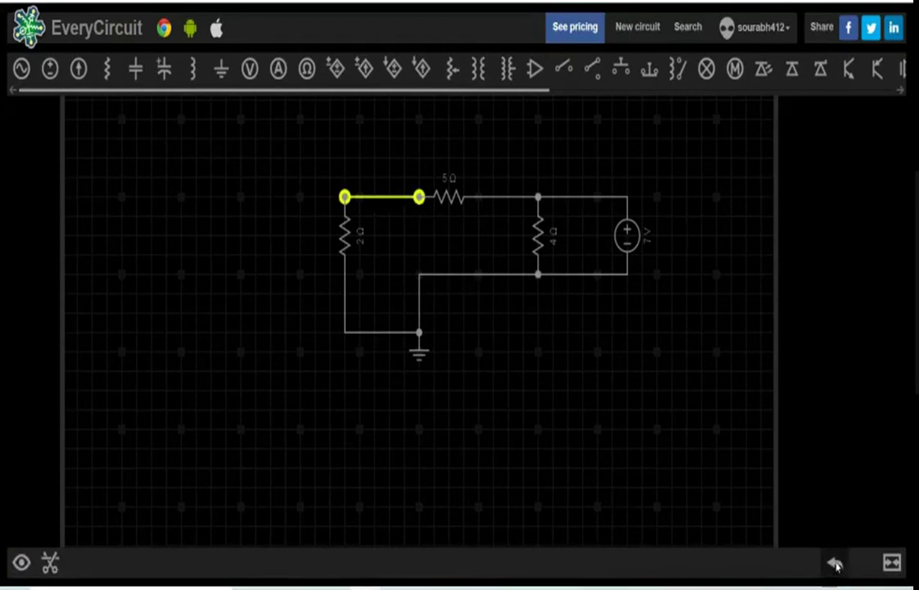
pyautogui.click(299, 173)
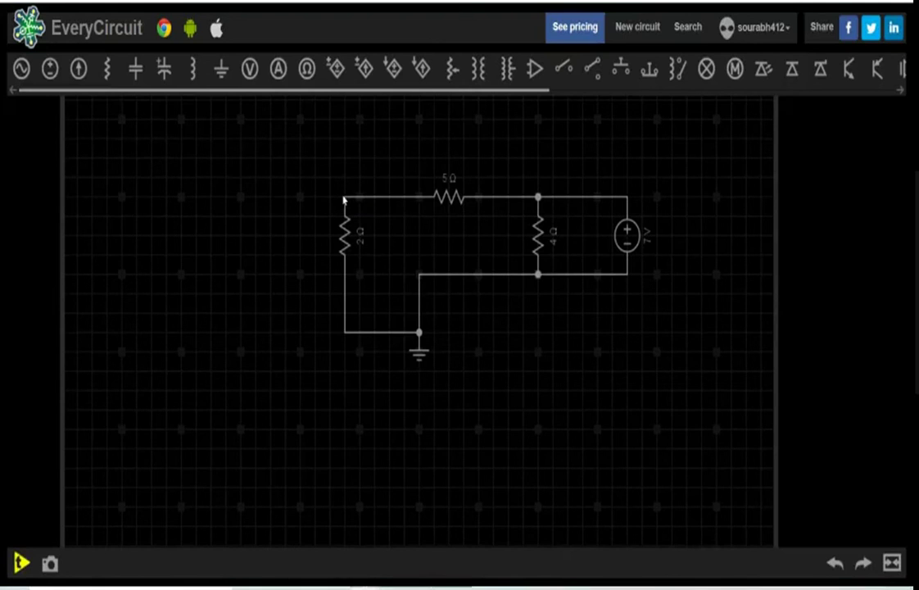
# Step: Short the port across the 2 Ω resistor with a wire from its upper node to the ground line, and run the simulation
pyautogui.click(344, 198)
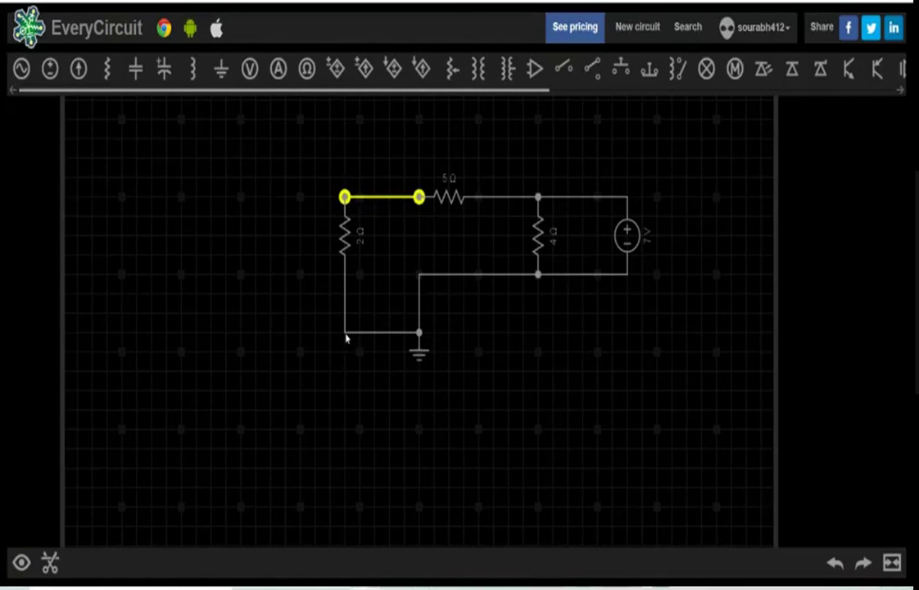
pyautogui.moveTo(418, 196); pyautogui.dragTo(419, 275)
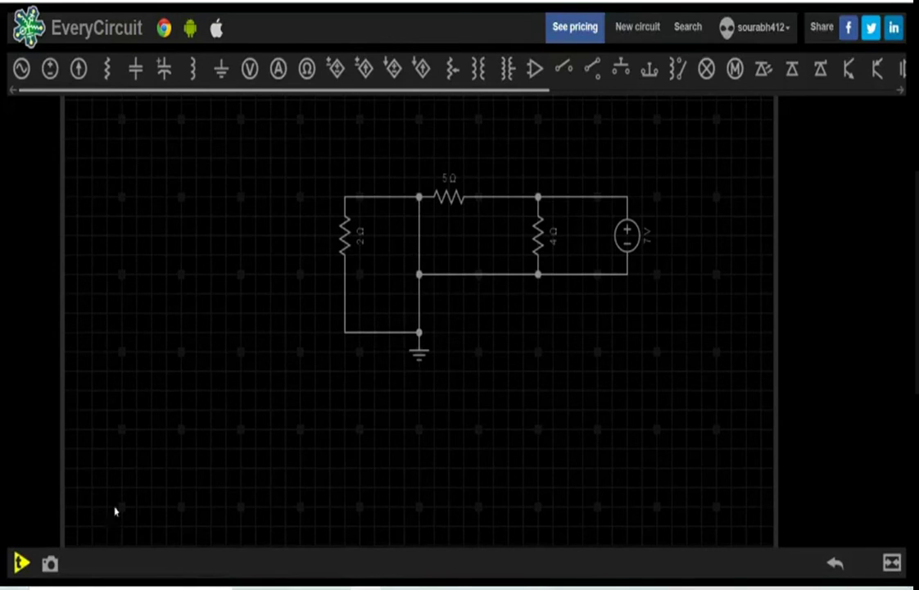
pyautogui.click(21, 562)
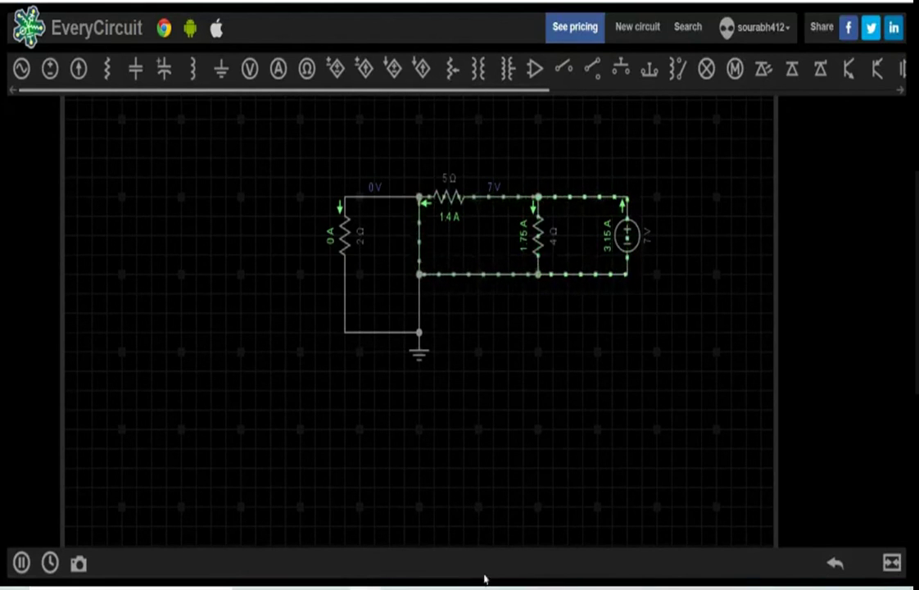
# Step: Switch to the PDF notes, check the Y-parameter definitions, and handwrite 3.15 beside the example's solution
pyautogui.click(424, 532)
pyautogui.scroll(5, 459, 327)
pyautogui.scroll(3, 458, 328)
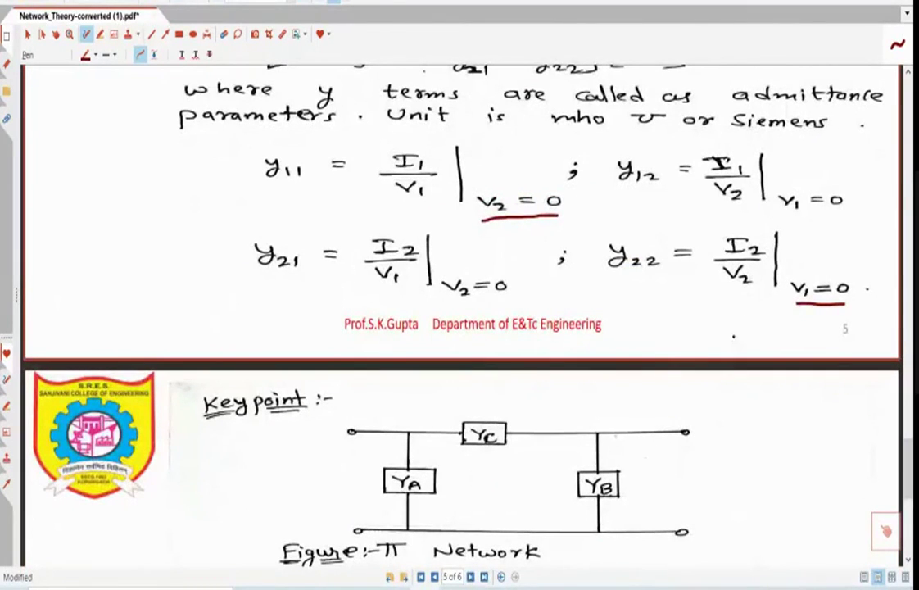
pyautogui.scroll(-10, 733, 334)
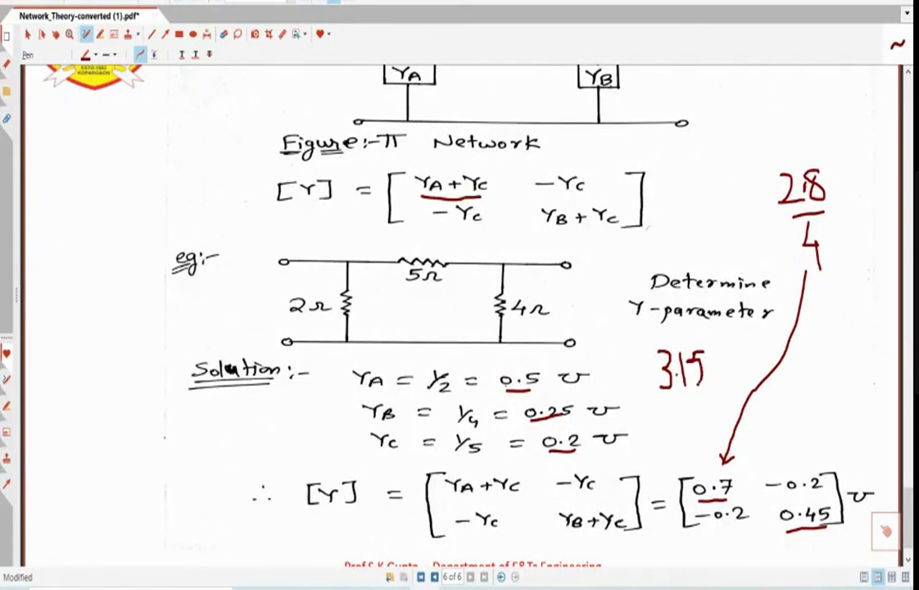
# Step: Erase and rewrite the 5 of the handwritten 3.15, then complete it as 3.15/7 with an arrow to the matrix's 0.45 entry
pyautogui.click(224, 34)
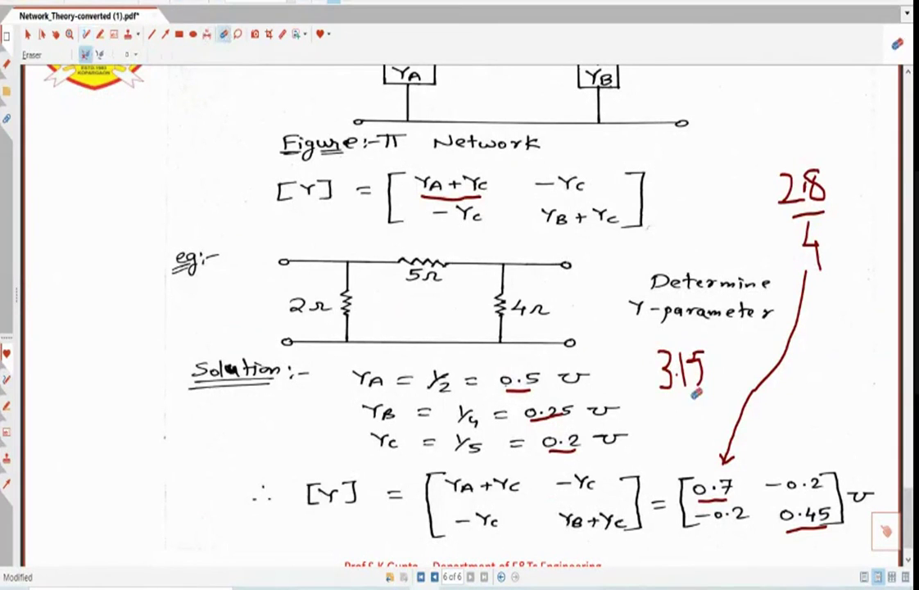
pyautogui.moveTo(689, 354)
pyautogui.mouseDown()
pyautogui.moveTo(695, 376)
pyautogui.moveTo(700, 364)
pyautogui.mouseUp()
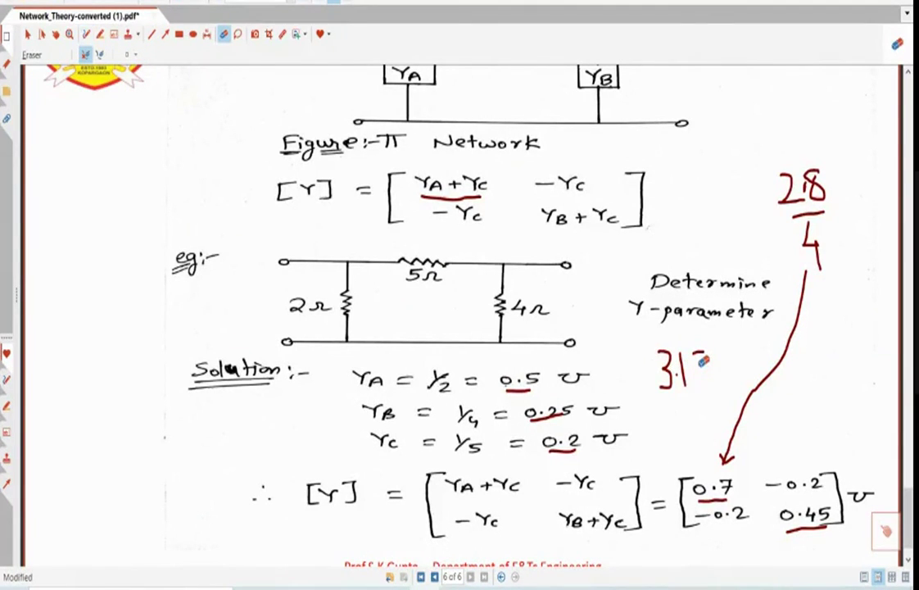
pyautogui.click(86, 33)
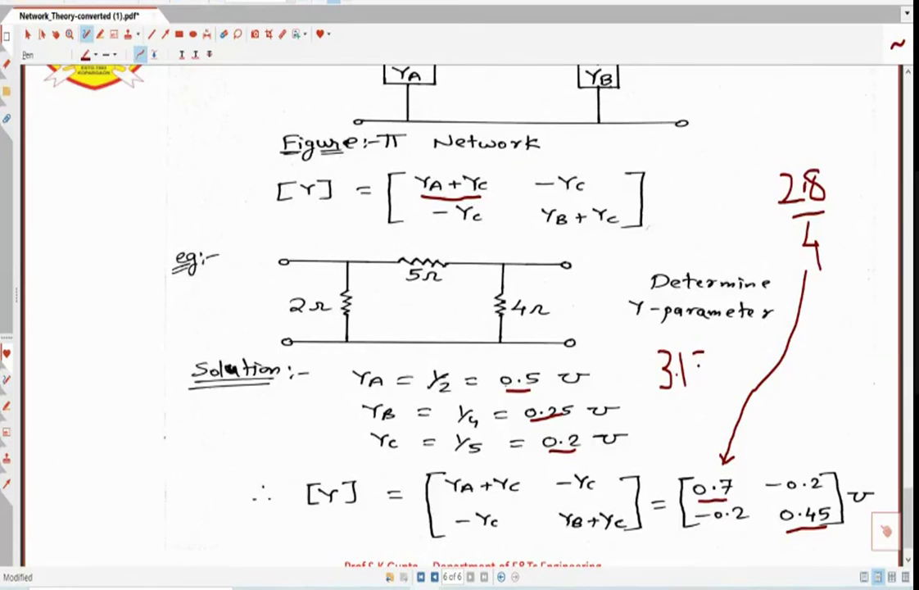
pyautogui.moveTo(694, 355); pyautogui.dragTo(686, 400)
pyautogui.moveTo(674, 412)
pyautogui.mouseDown()
pyautogui.moveTo(680, 426)
pyautogui.moveTo(787, 447)
pyautogui.moveTo(800, 492)
pyautogui.moveTo(806, 485)
pyautogui.mouseUp()
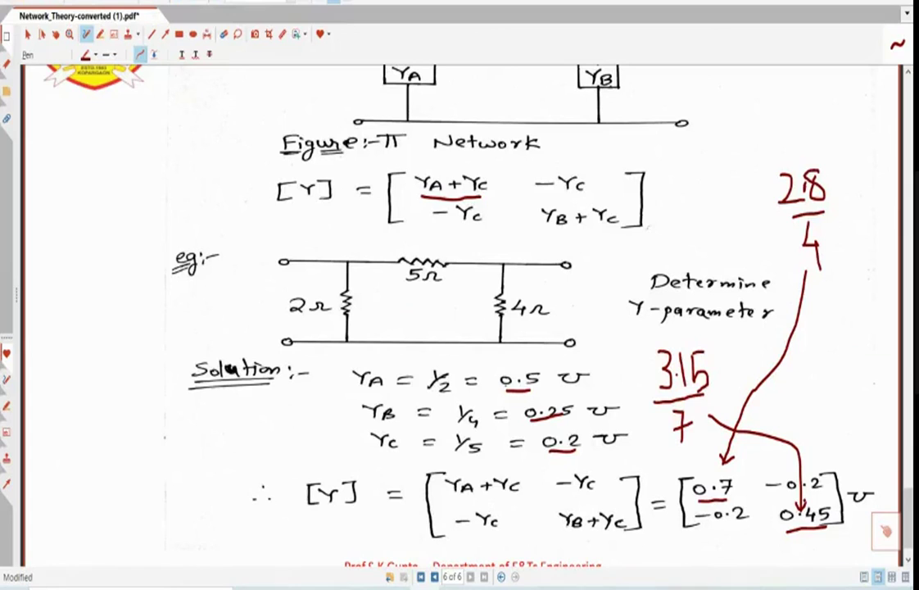